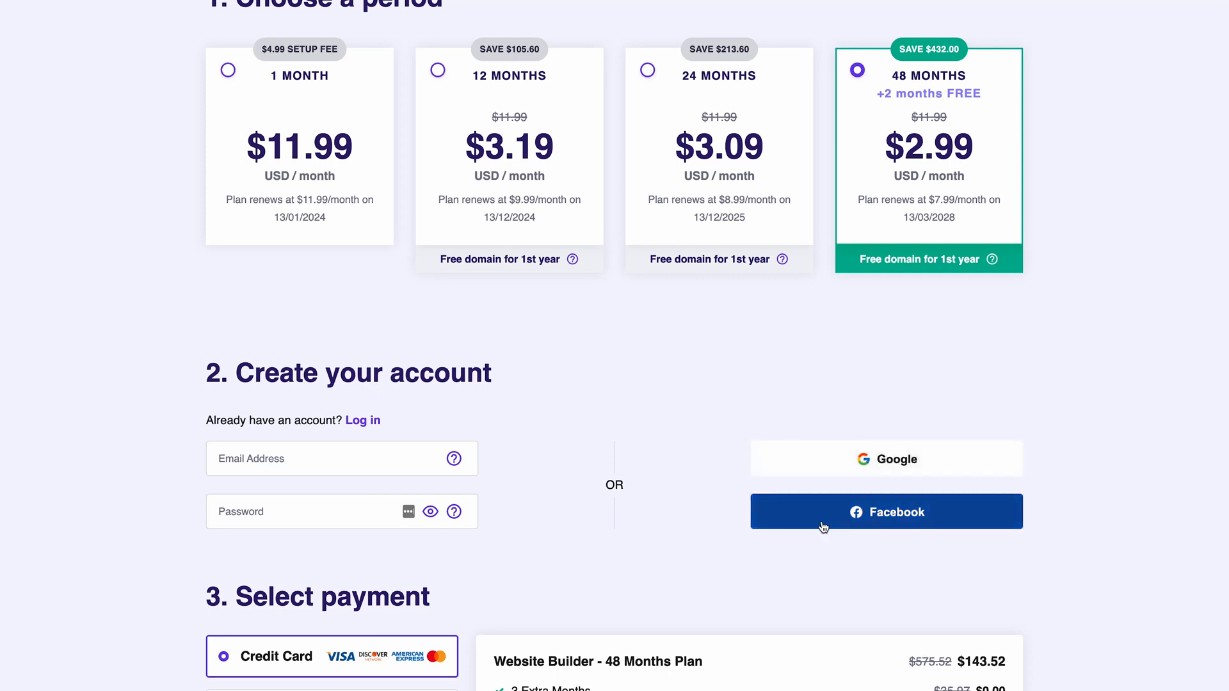
Step: Apply the coupon code WB10 to the 48-month Website Builder order
{"action": "scroll", "coordinate": [822, 525], "scroll_direction": "down", "scroll_amount": 12}
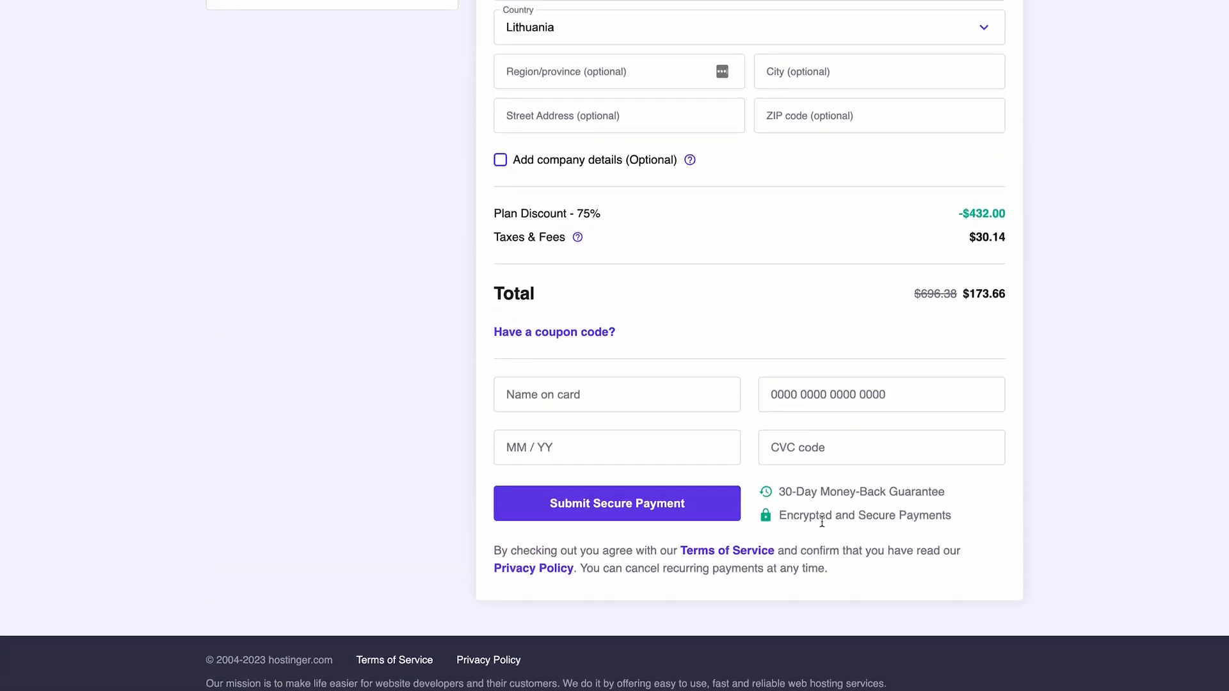
{"action": "left_click", "coordinate": [611, 334]}
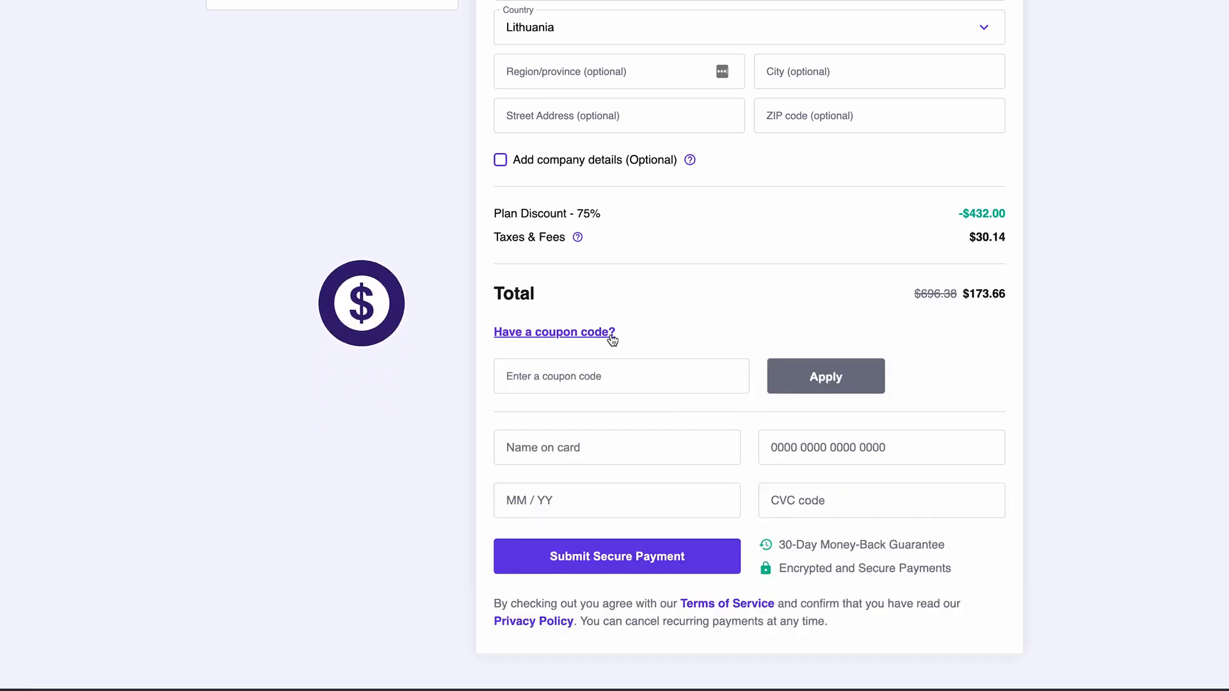
{"action": "left_click", "coordinate": [590, 377]}
{"action": "type", "text": "WB10"}
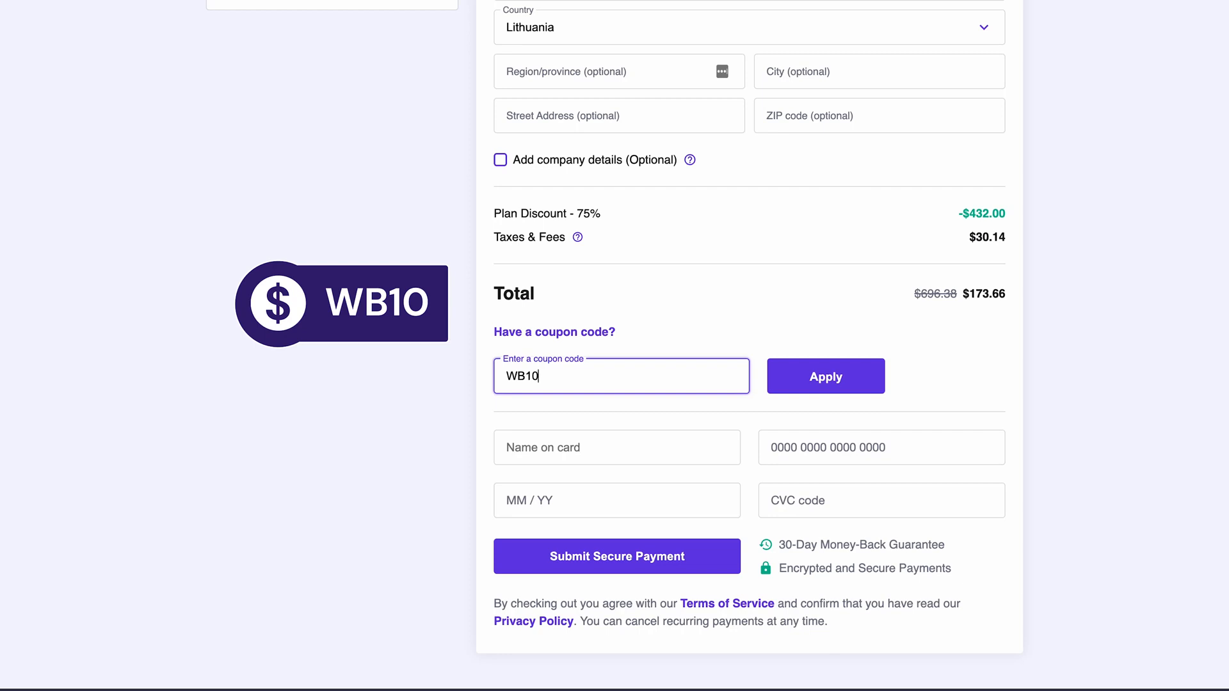
{"action": "left_click", "coordinate": [789, 388]}
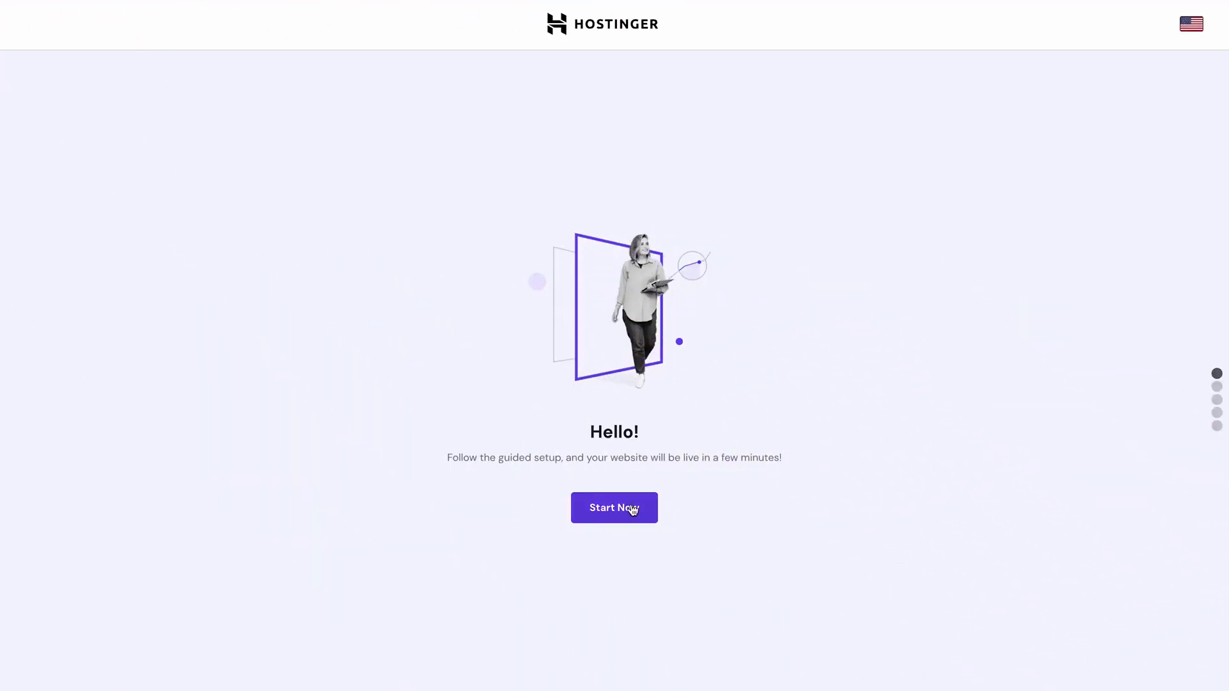
Step: Start the guided website setup and choose Hostinger Builder with AI as the platform
{"action": "left_click", "coordinate": [633, 510]}
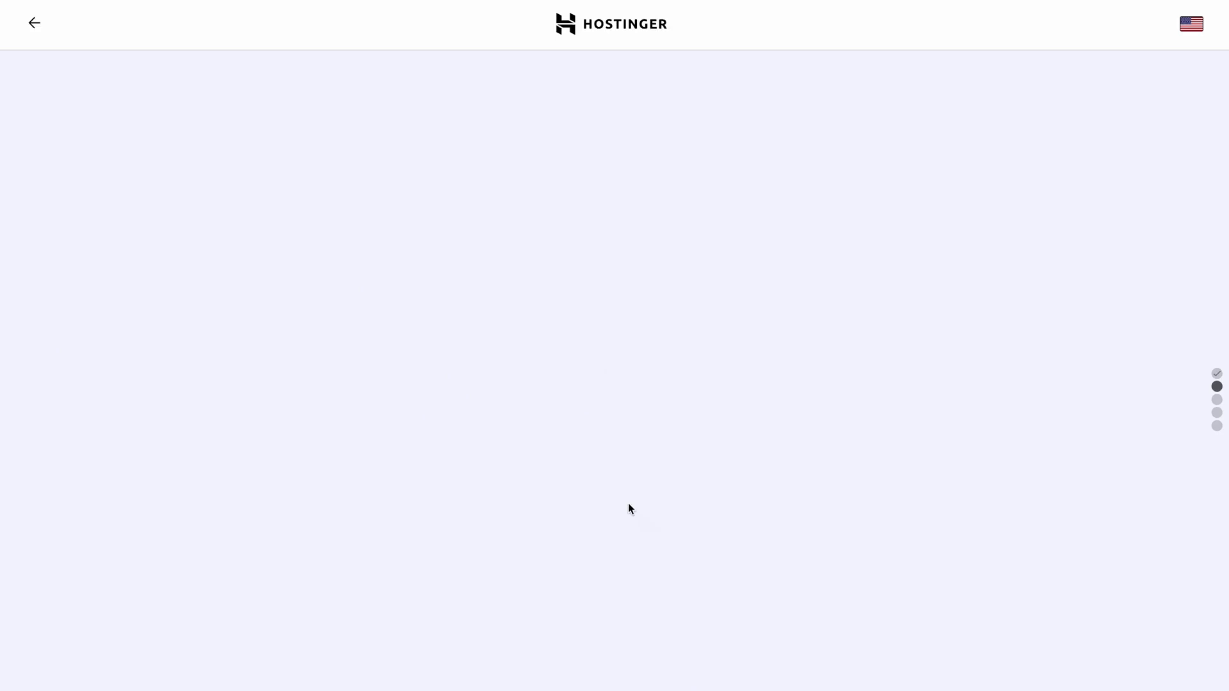
{"action": "left_click", "coordinate": [541, 491]}
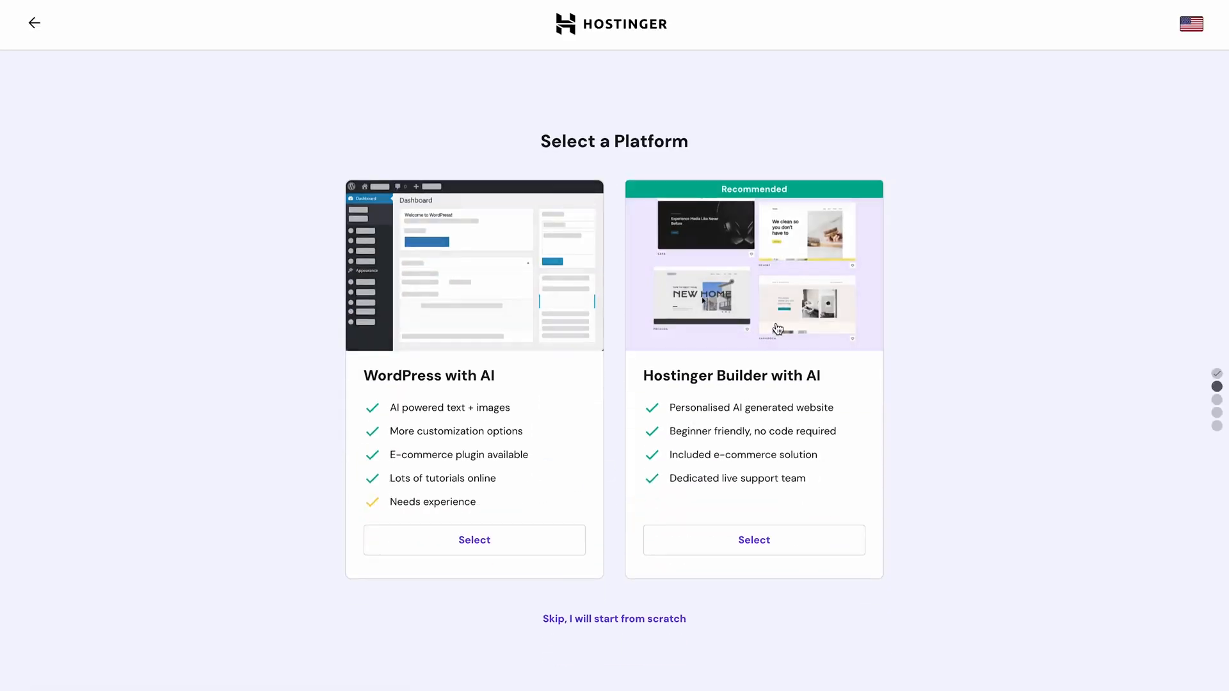
{"action": "left_click", "coordinate": [757, 543]}
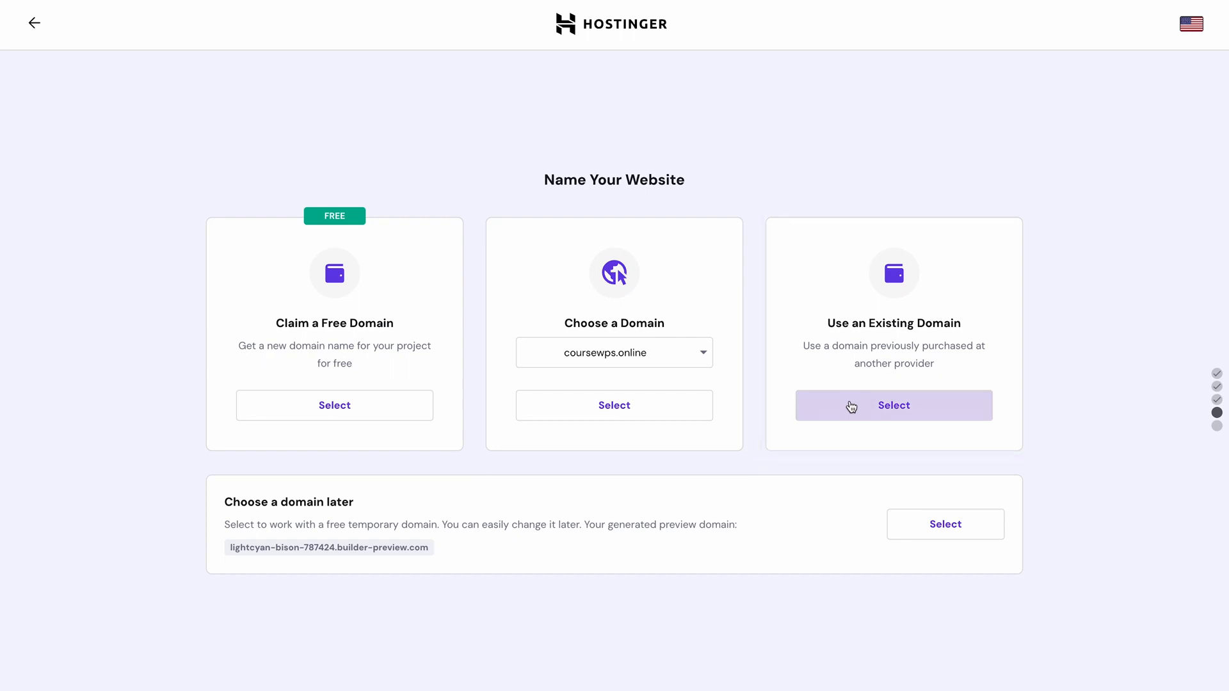
Step: Choose to claim a free domain and search for mycoolwebsite with the .xyz extension
{"action": "left_click", "coordinate": [346, 406]}
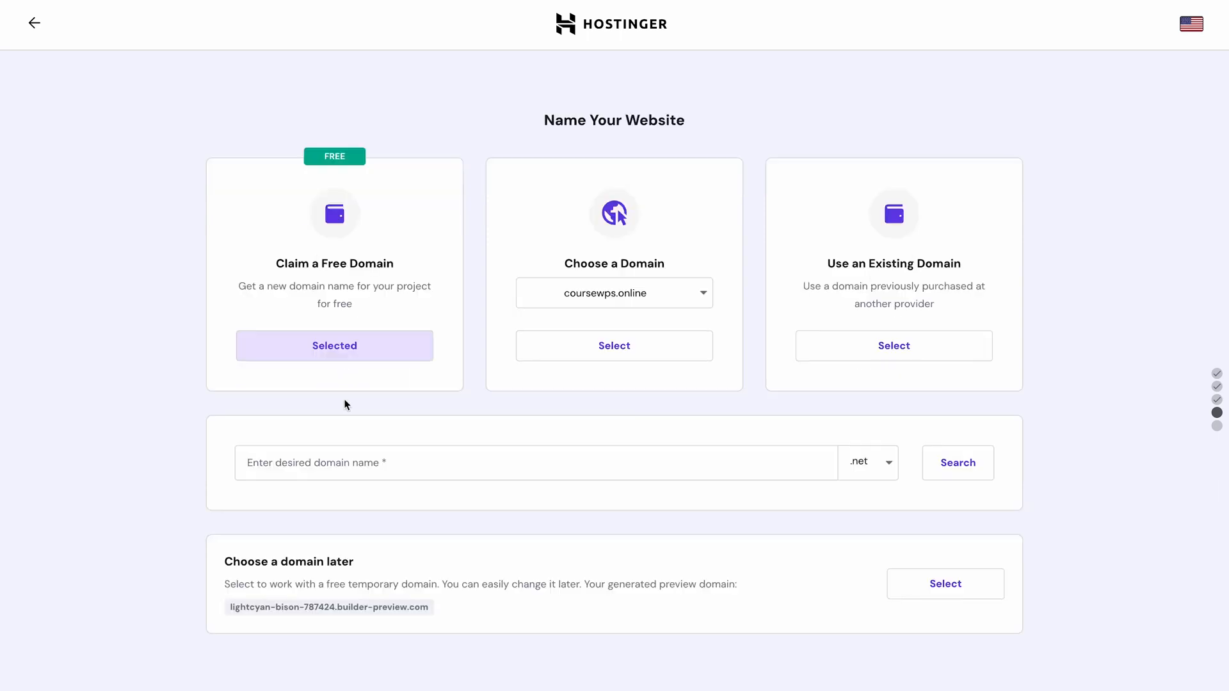
{"action": "left_click", "coordinate": [361, 462]}
{"action": "type", "text": "mycoolwebsite"}
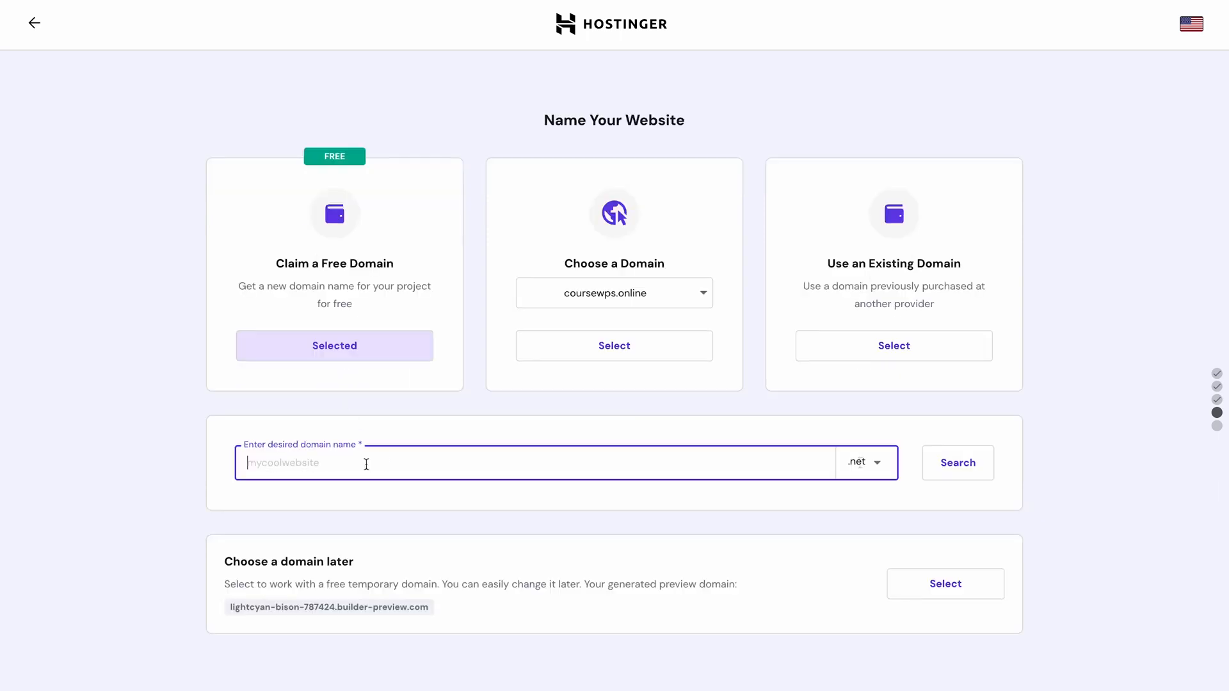
{"action": "left_click", "coordinate": [862, 466]}
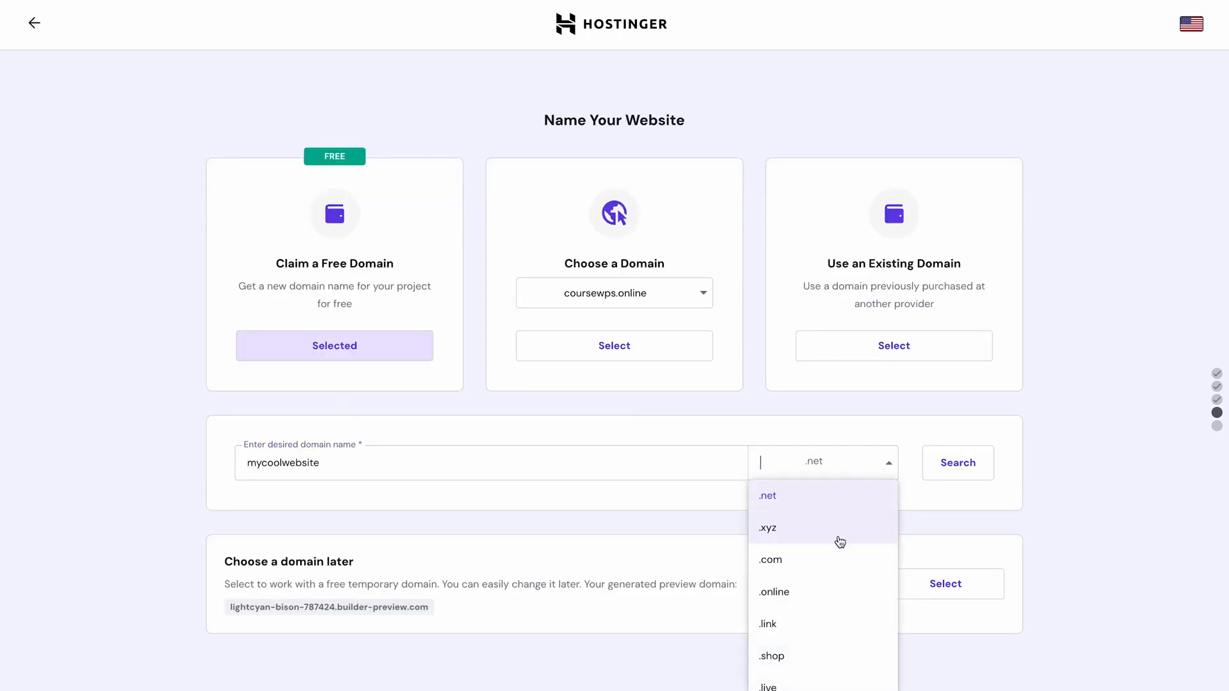
{"action": "left_click", "coordinate": [858, 529]}
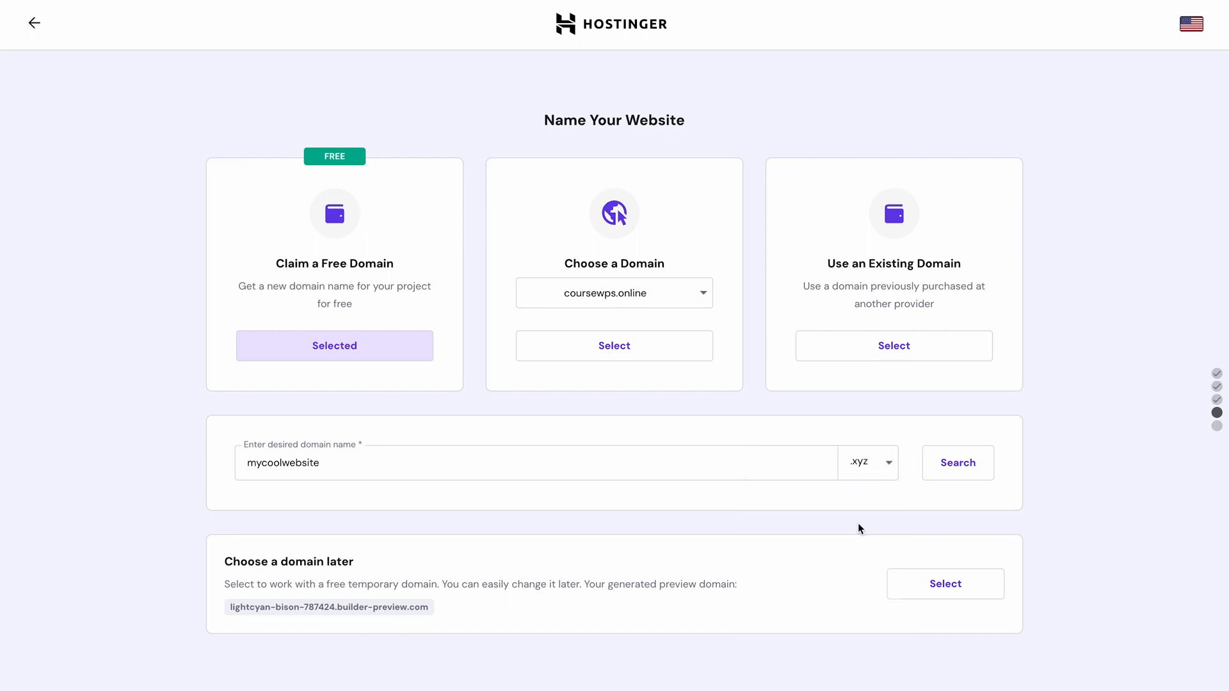
{"action": "left_click", "coordinate": [976, 470]}
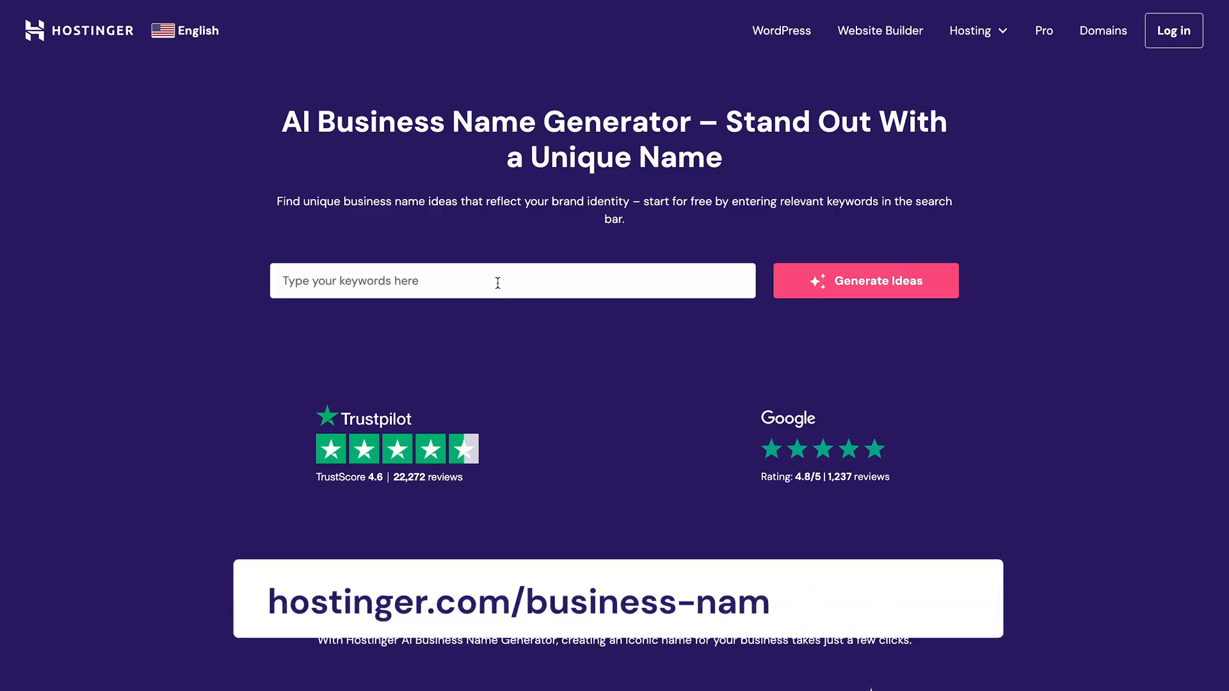
Step: Generate business name ideas in the AI Business Name Generator from the keywords "brave, cheerful, youth movies, modern"
{"action": "left_click", "coordinate": [497, 277]}
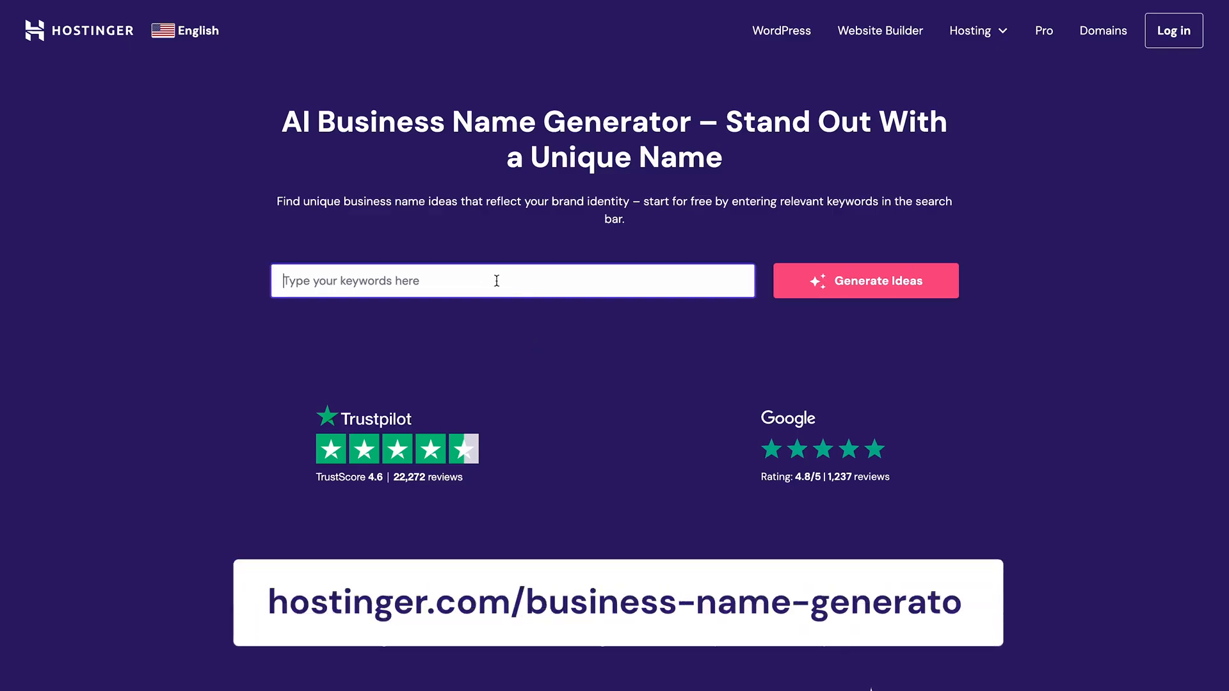
{"action": "type", "text": "brave"}
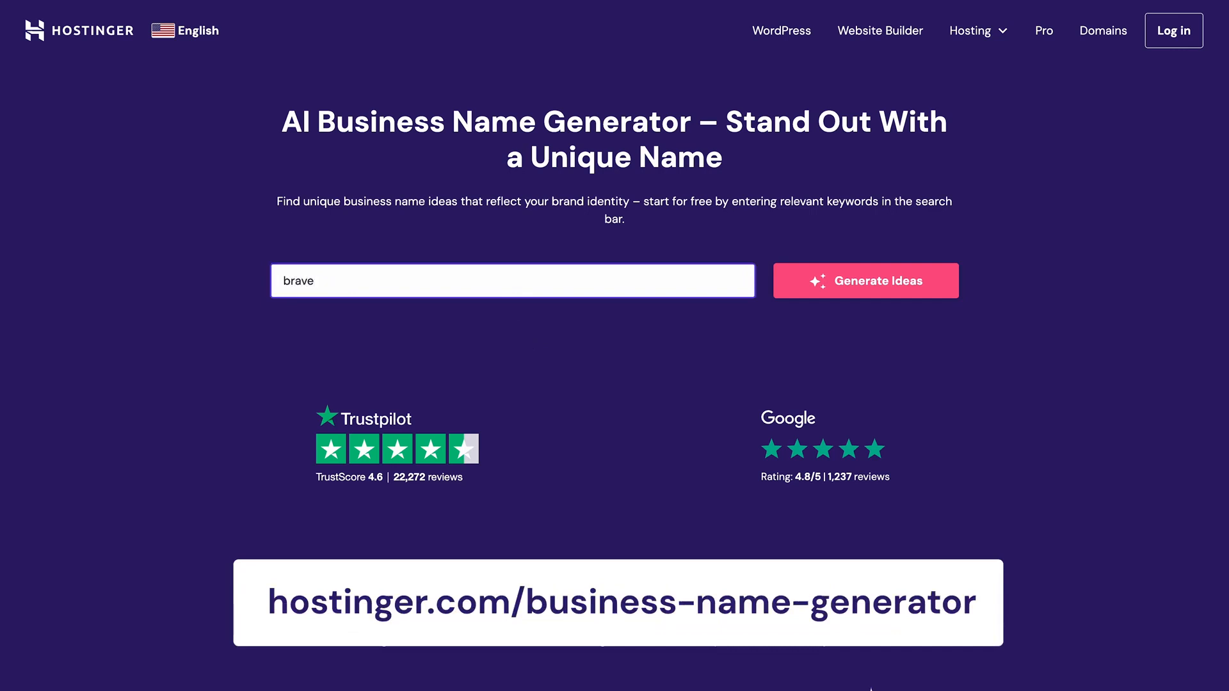
{"action": "type", "text": ", cheerful, youth movies, modern"}
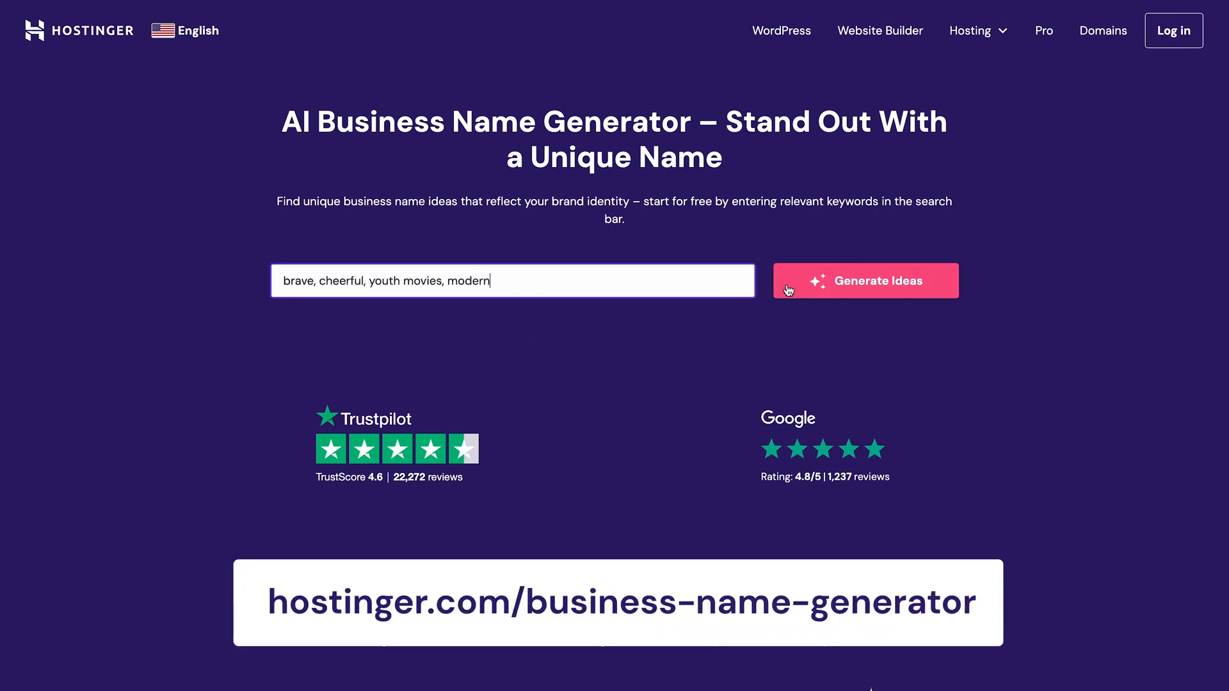
{"action": "left_click", "coordinate": [793, 284]}
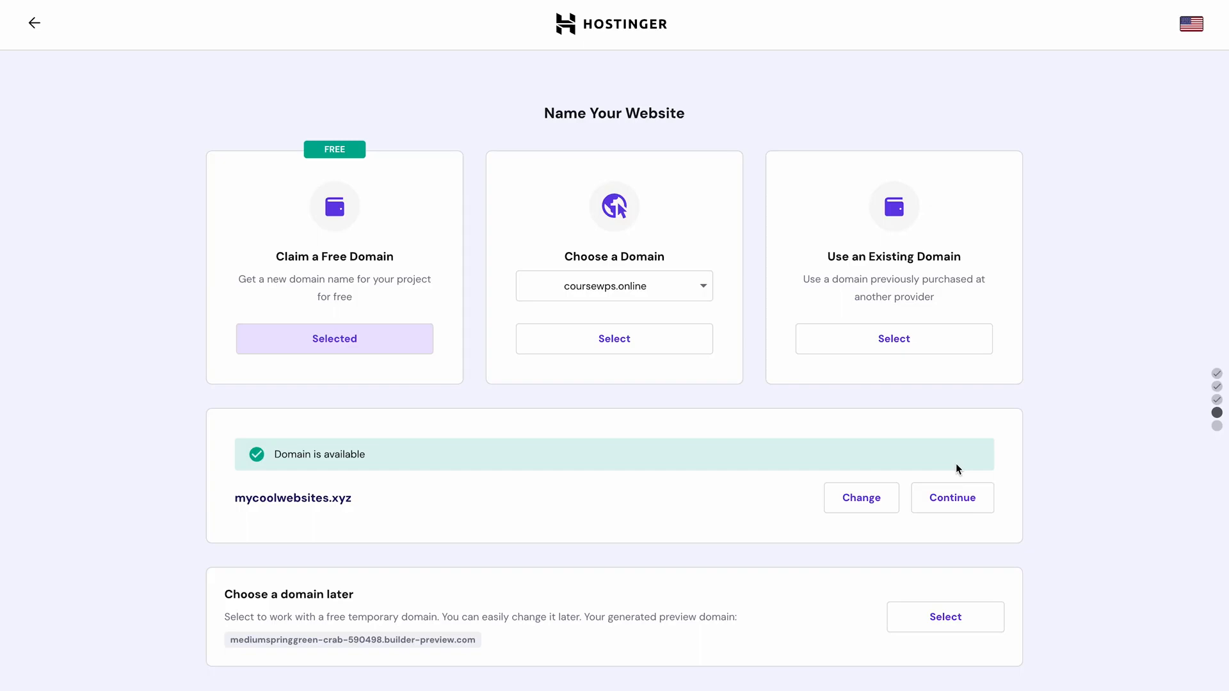
Step: Continue the setup with the domain mycoolwebsites.xyz and start creating the website with AI
{"action": "left_click", "coordinate": [956, 507]}
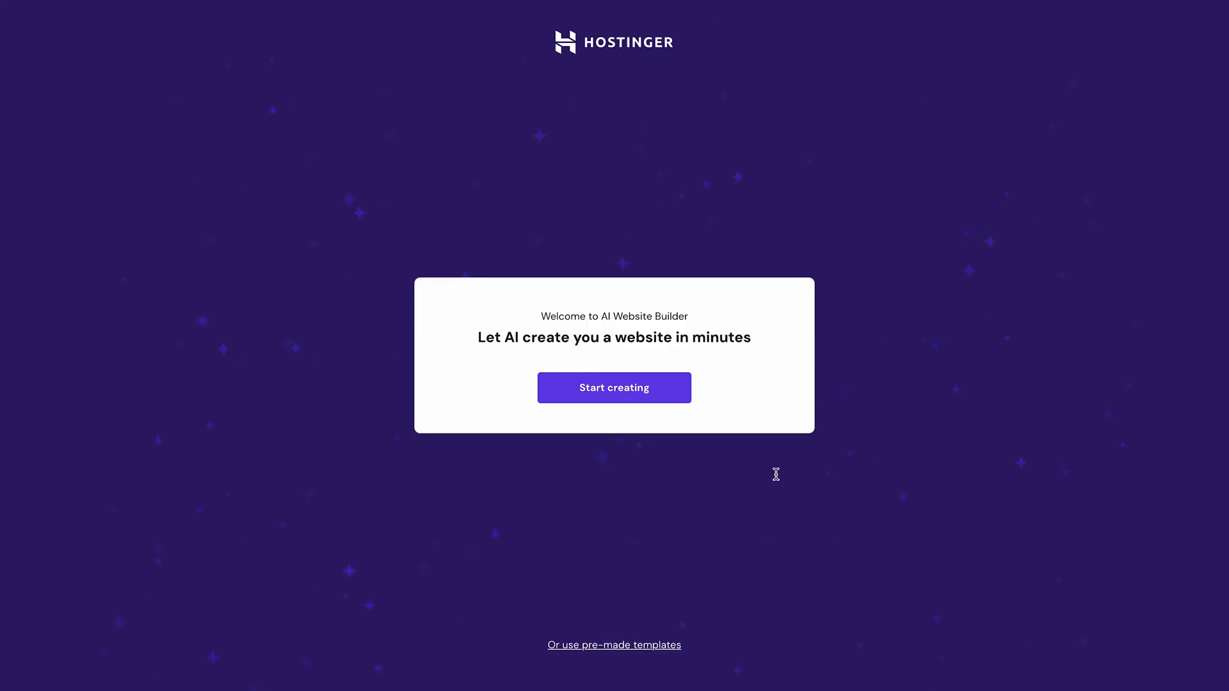
{"action": "left_click", "coordinate": [659, 391]}
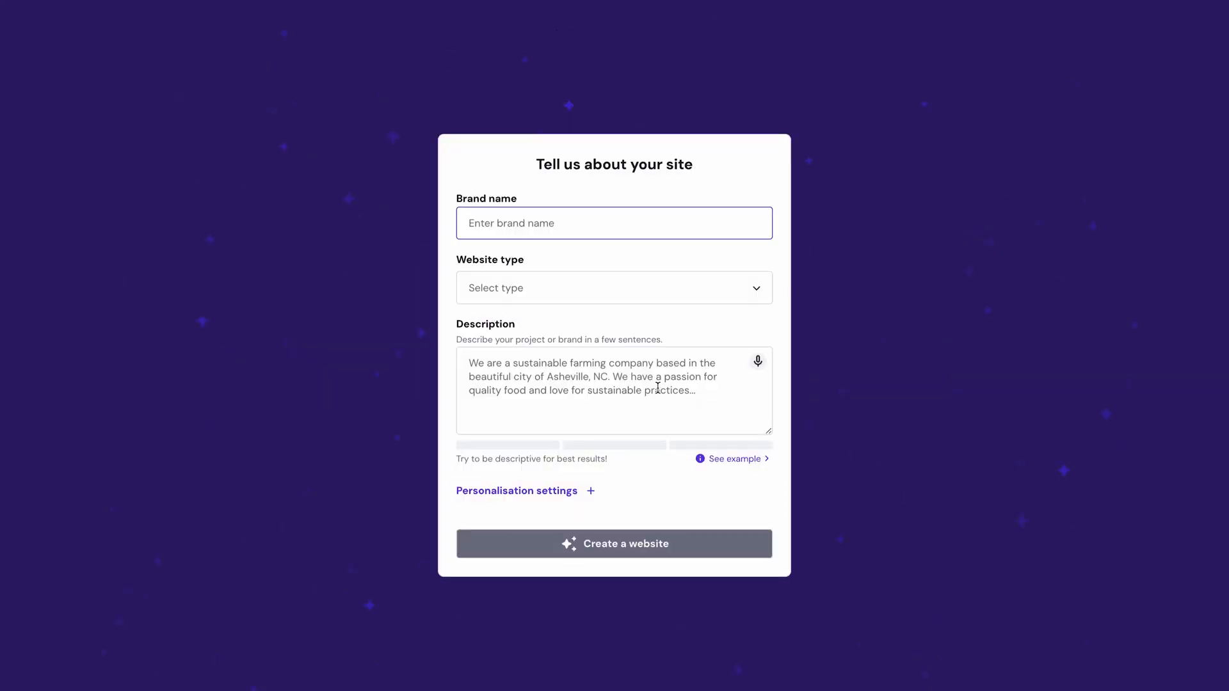
Step: Set the brand name to Cheerful Cinephile and the website type to Portfolio
{"action": "left_click", "coordinate": [578, 225]}
{"action": "type", "text": "Cheerful Cinephile"}
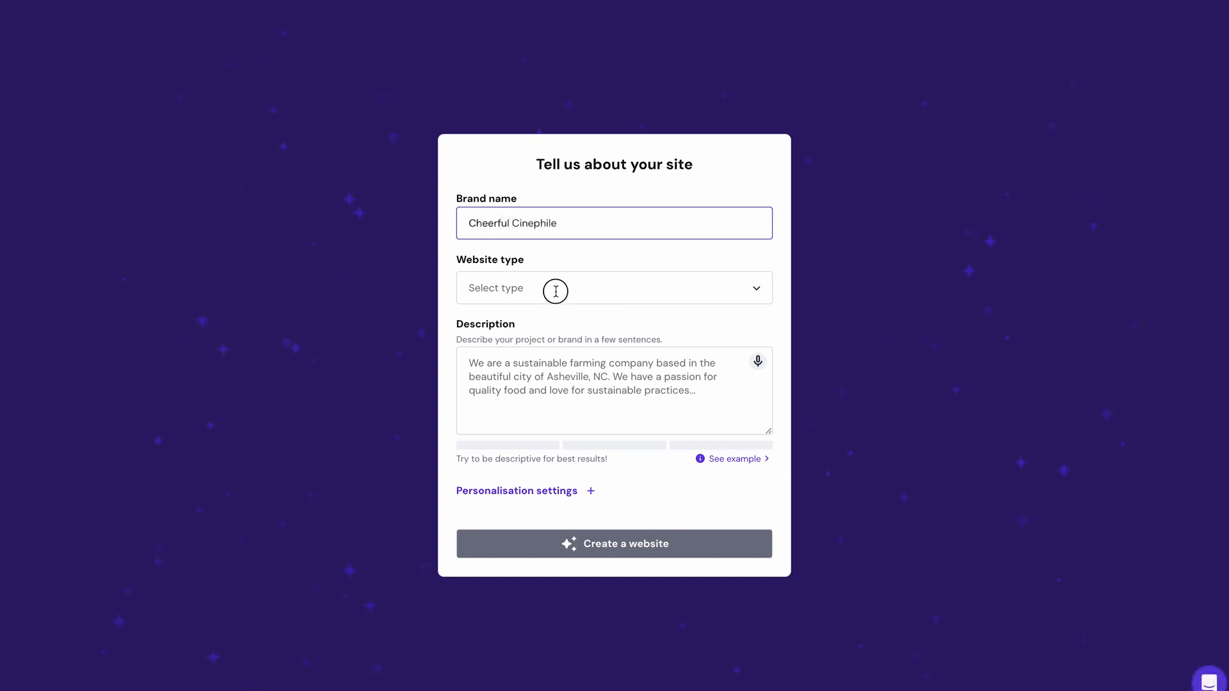
{"action": "left_click", "coordinate": [555, 291]}
{"action": "left_click", "coordinate": [519, 410]}
Step: Describe the site as a film creation student's portfolio with film review blog articles and a cheerful color palette, and create the website
{"action": "left_click", "coordinate": [510, 385]}
{"action": "type", "text": "Cheerful cinephile is a personal website of me, who is a film creation student. This website will be filled with my film creation portfolio also my blog articles reviewing films. I love using cheerful color palette as it's my major personal branding."}
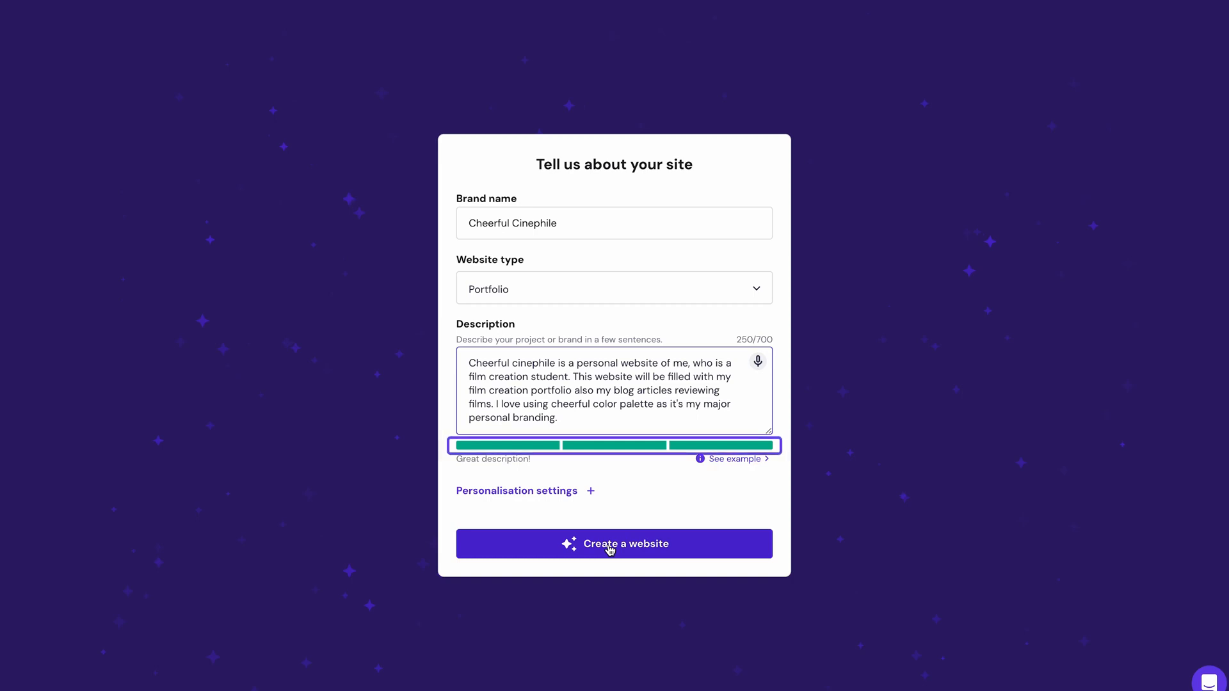
{"action": "left_click", "coordinate": [610, 544]}
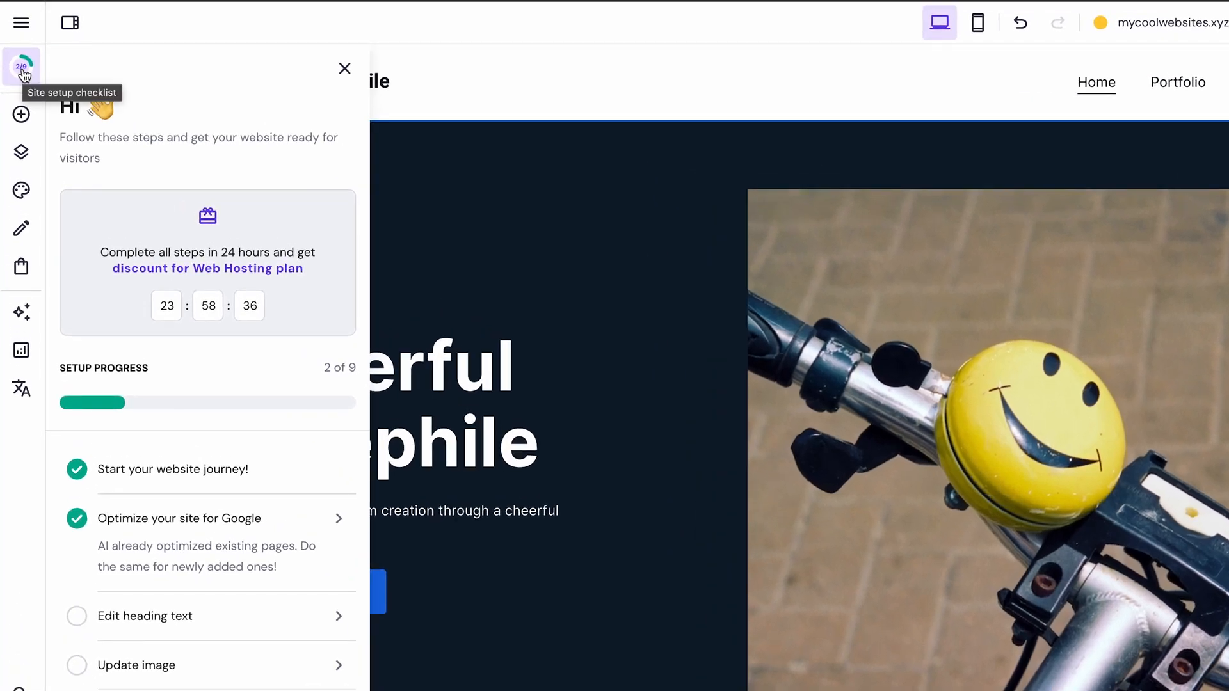
Step: Close the site setup checklist and open the animation choices for the Cheerful Cinephile hero heading
{"action": "left_click", "coordinate": [22, 70]}
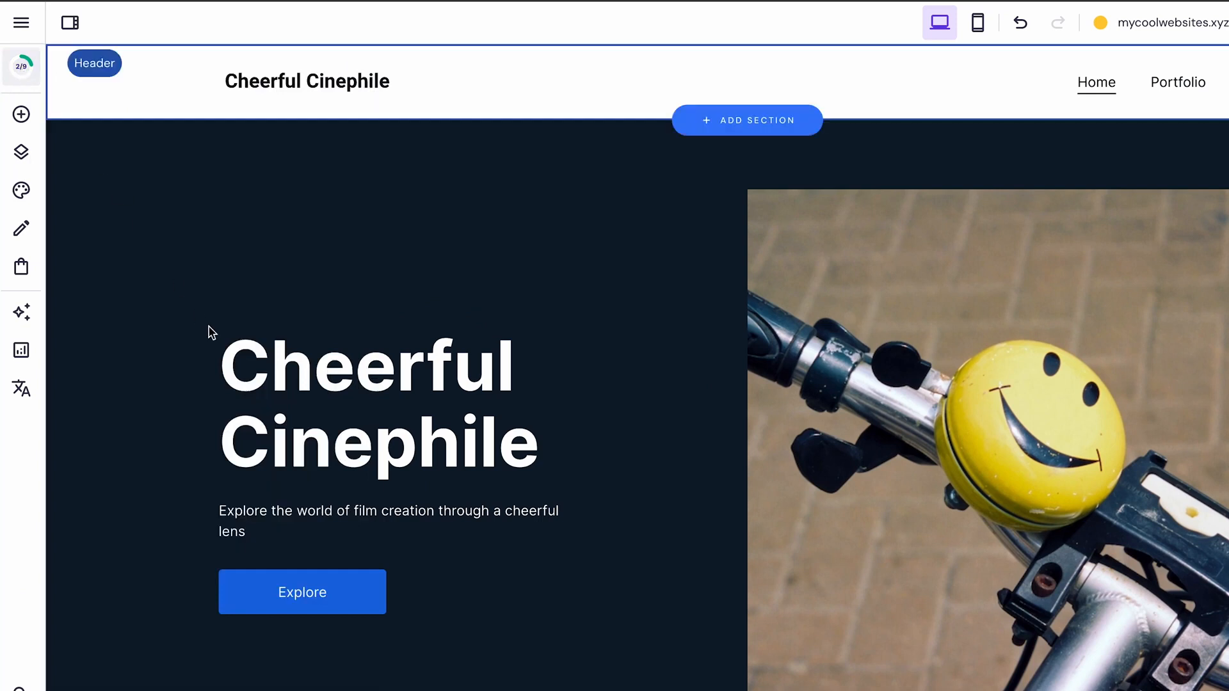
{"action": "left_click", "coordinate": [258, 365]}
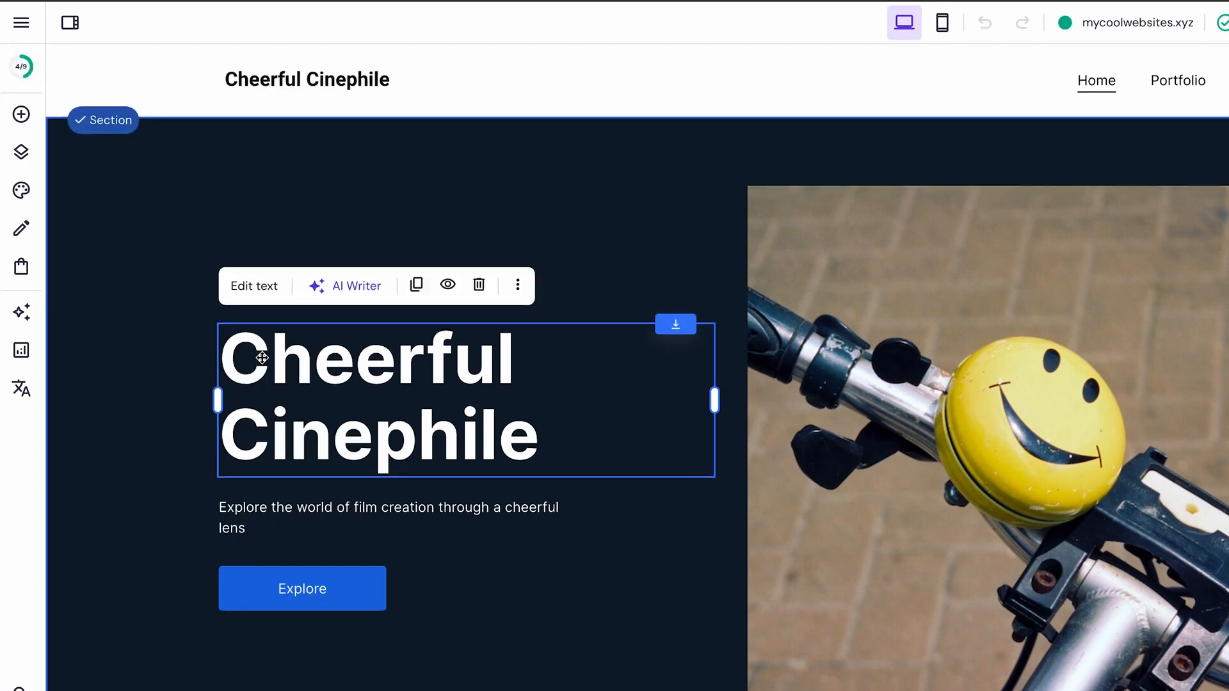
{"action": "left_click", "coordinate": [262, 357]}
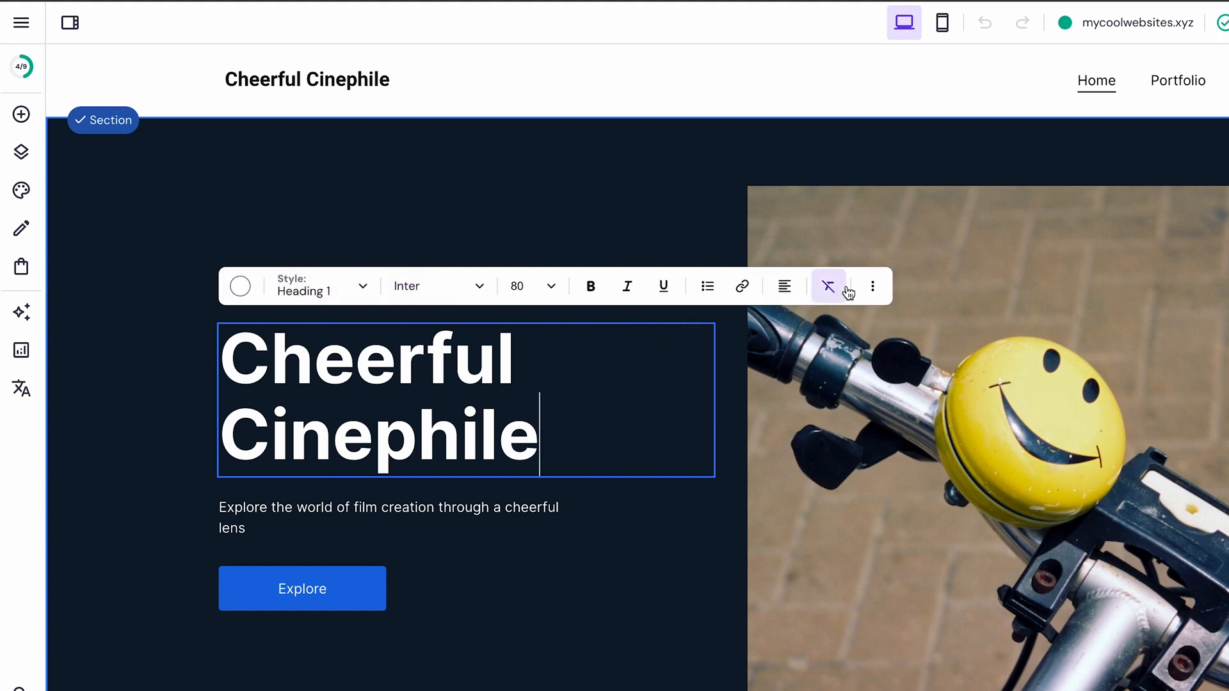
{"action": "left_click", "coordinate": [872, 286]}
{"action": "left_click", "coordinate": [999, 488]}
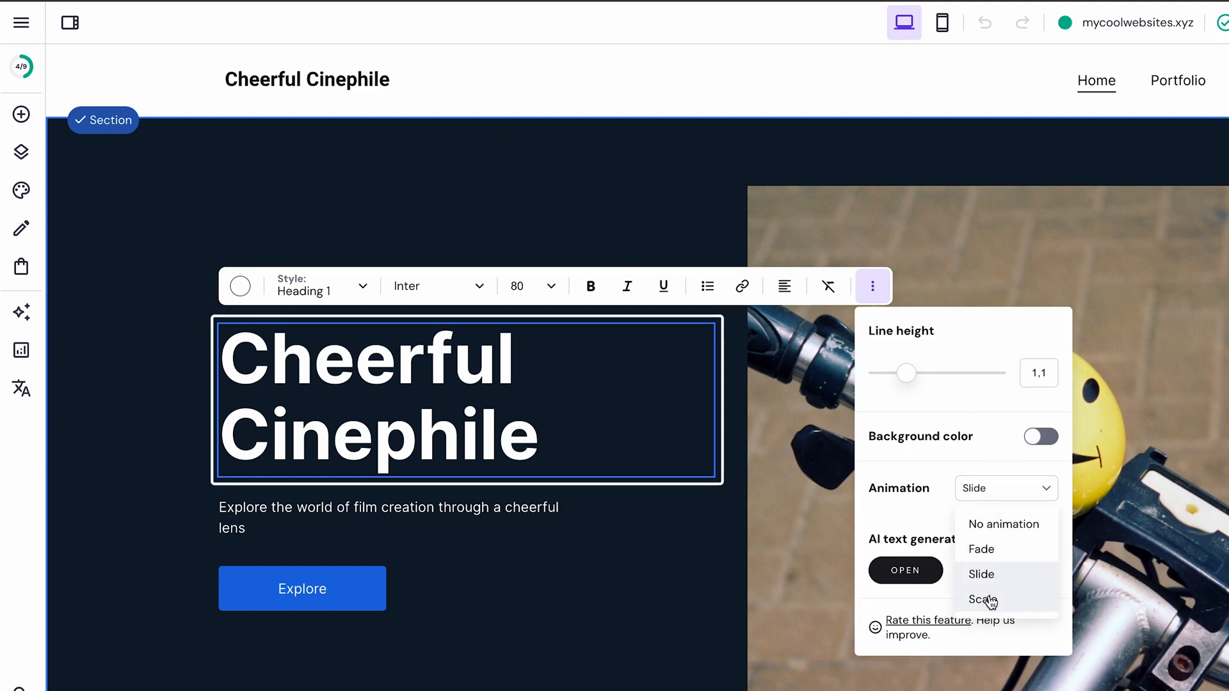
Step: Examine the site-wide website styles and the list of available AI tools
{"action": "left_click", "coordinate": [21, 192]}
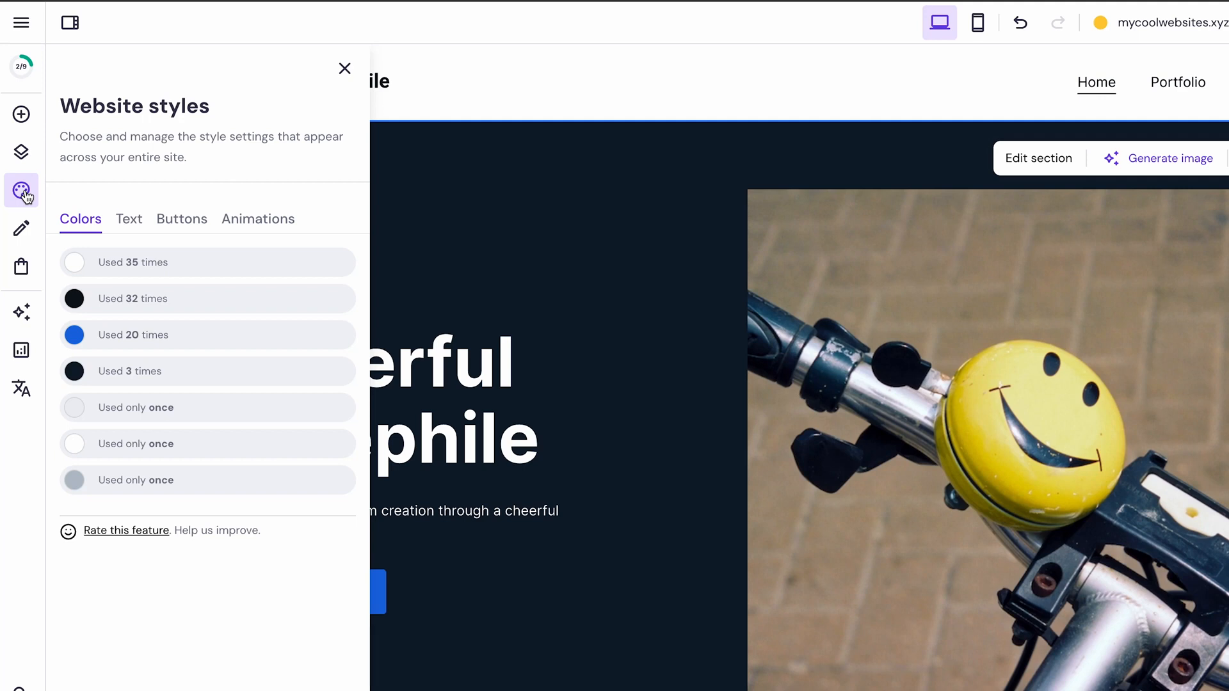
{"action": "left_click", "coordinate": [17, 311]}
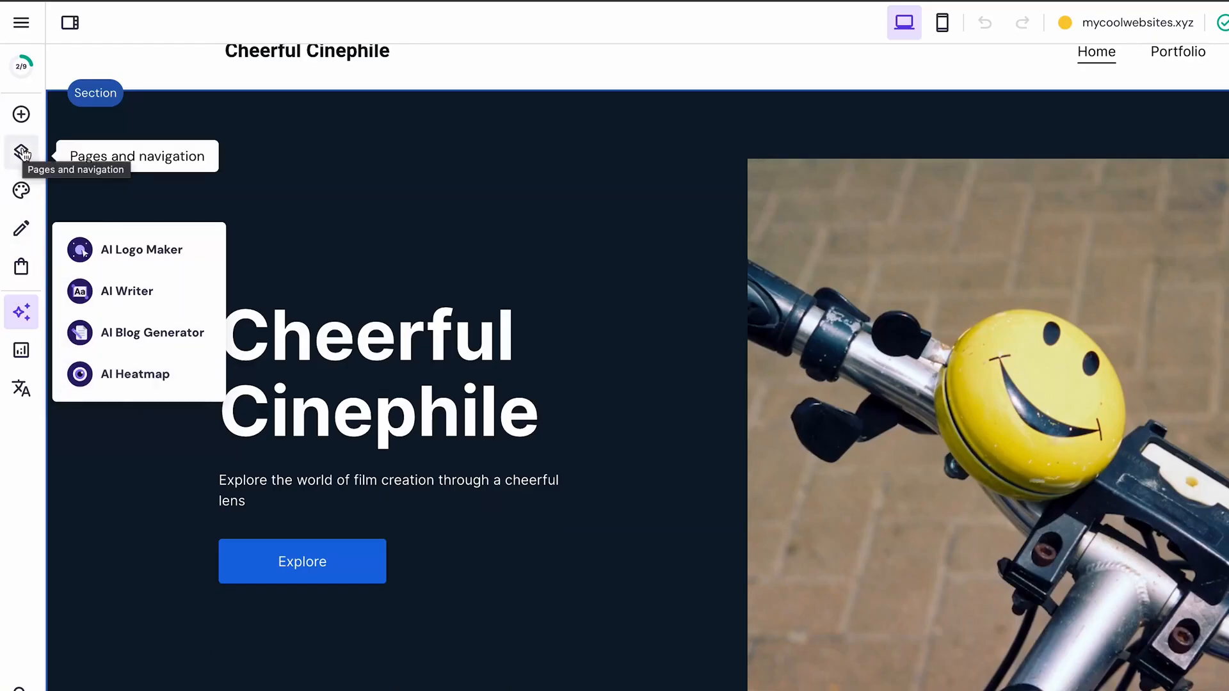
Step: Add a new Blog page to the website's main navigation
{"action": "left_click", "coordinate": [24, 153]}
{"action": "left_click", "coordinate": [149, 659]}
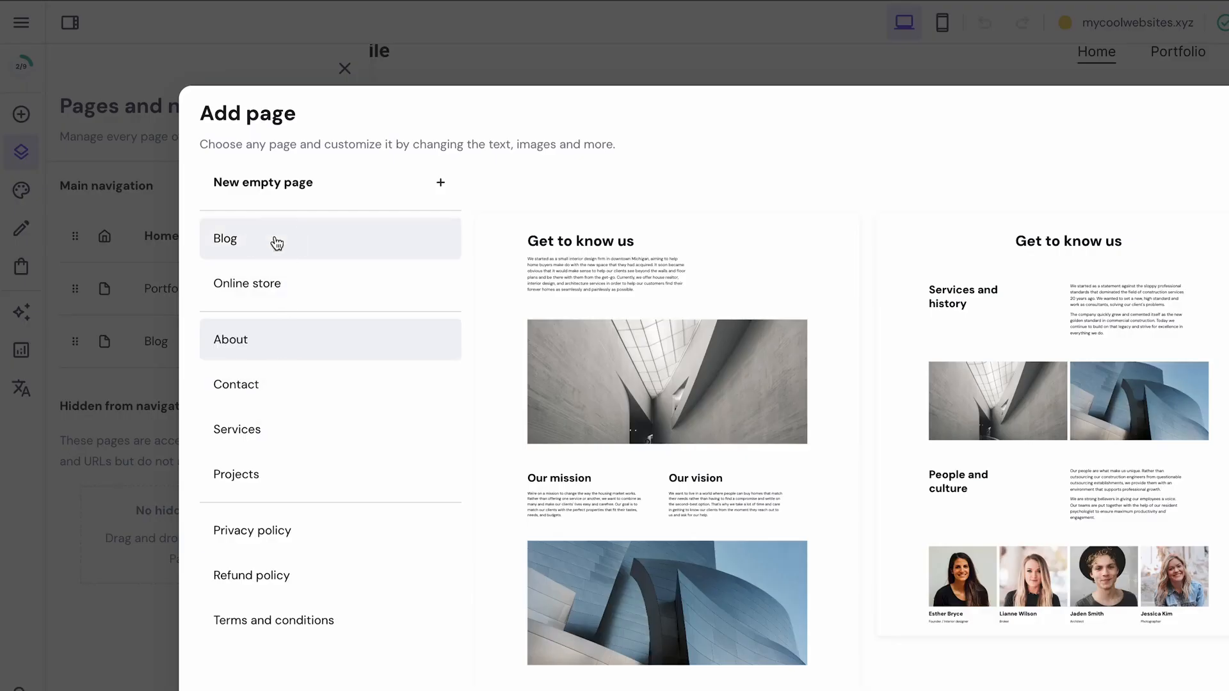
{"action": "left_click", "coordinate": [276, 242]}
{"action": "left_click", "coordinate": [594, 351]}
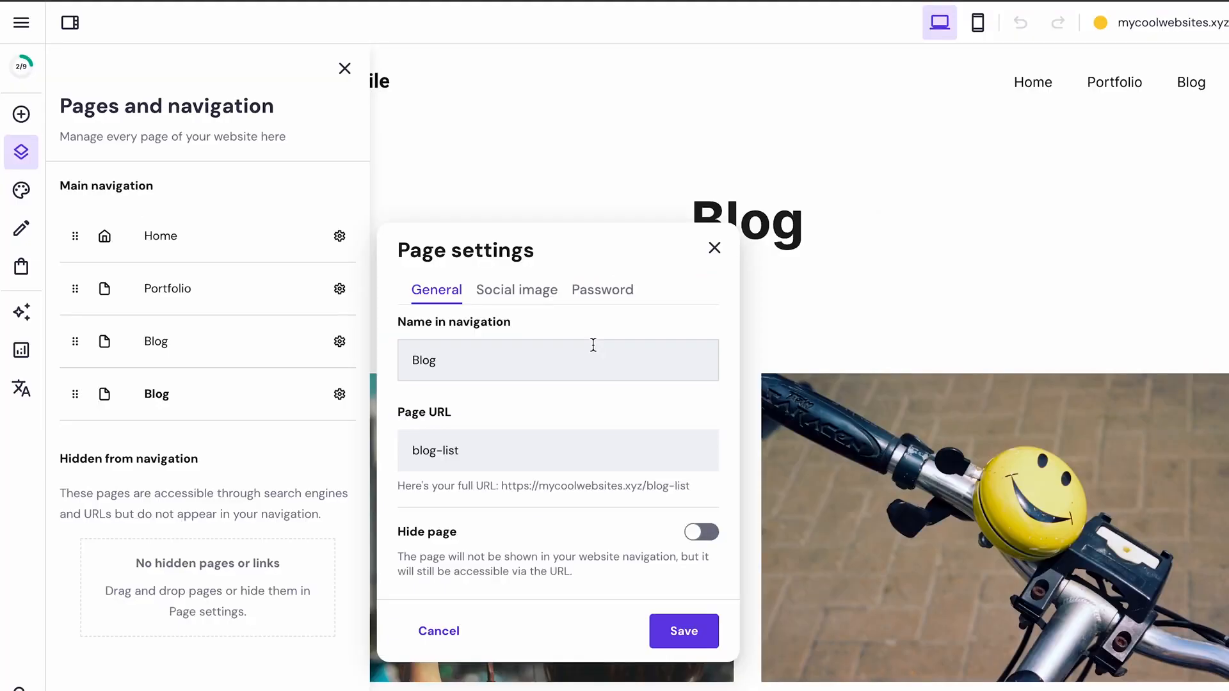
Step: Review the new Blog page's URL and social image settings, and close its page settings
{"action": "left_click", "coordinate": [530, 443]}
{"action": "left_click", "coordinate": [537, 292]}
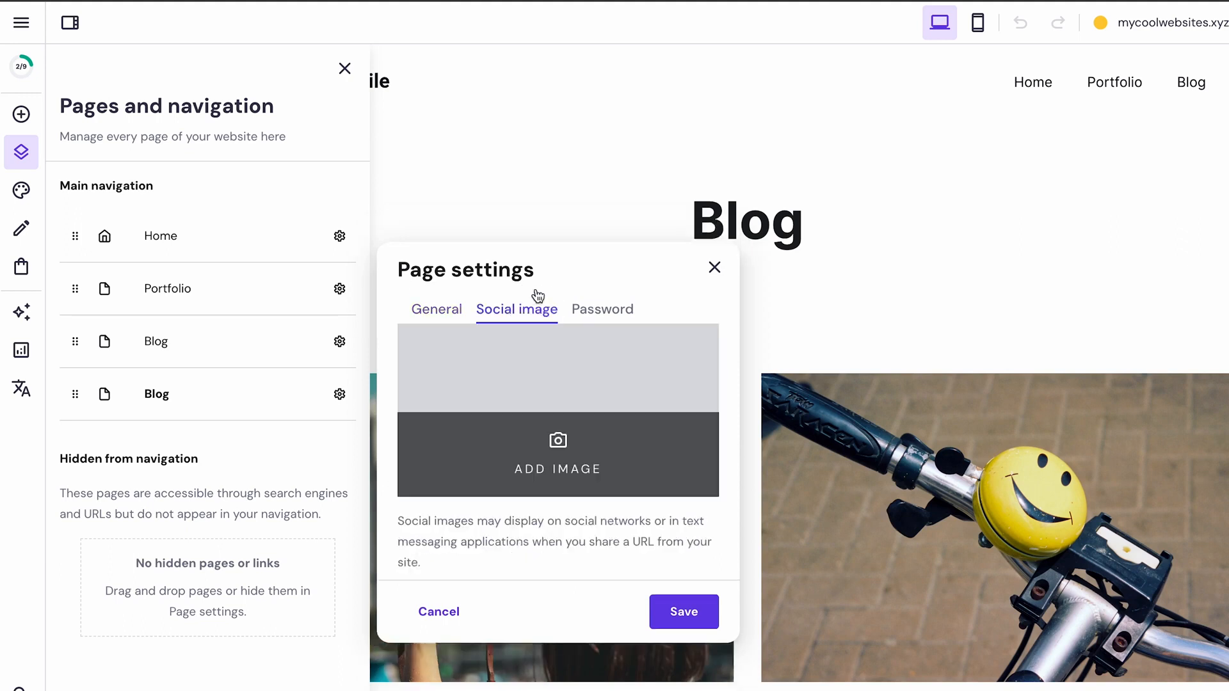
{"action": "left_click", "coordinate": [920, 343]}
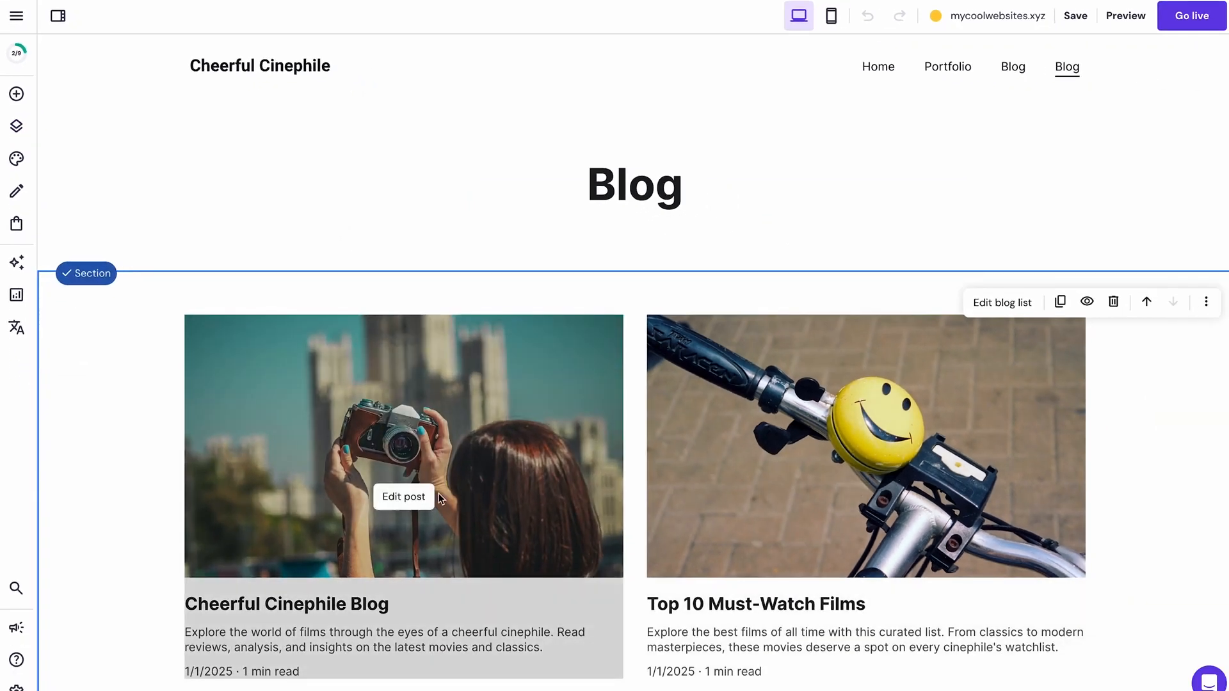
Step: Open the Cheerful Cinephile Blog post for editing and review the style settings of its post header
{"action": "left_click", "coordinate": [406, 497]}
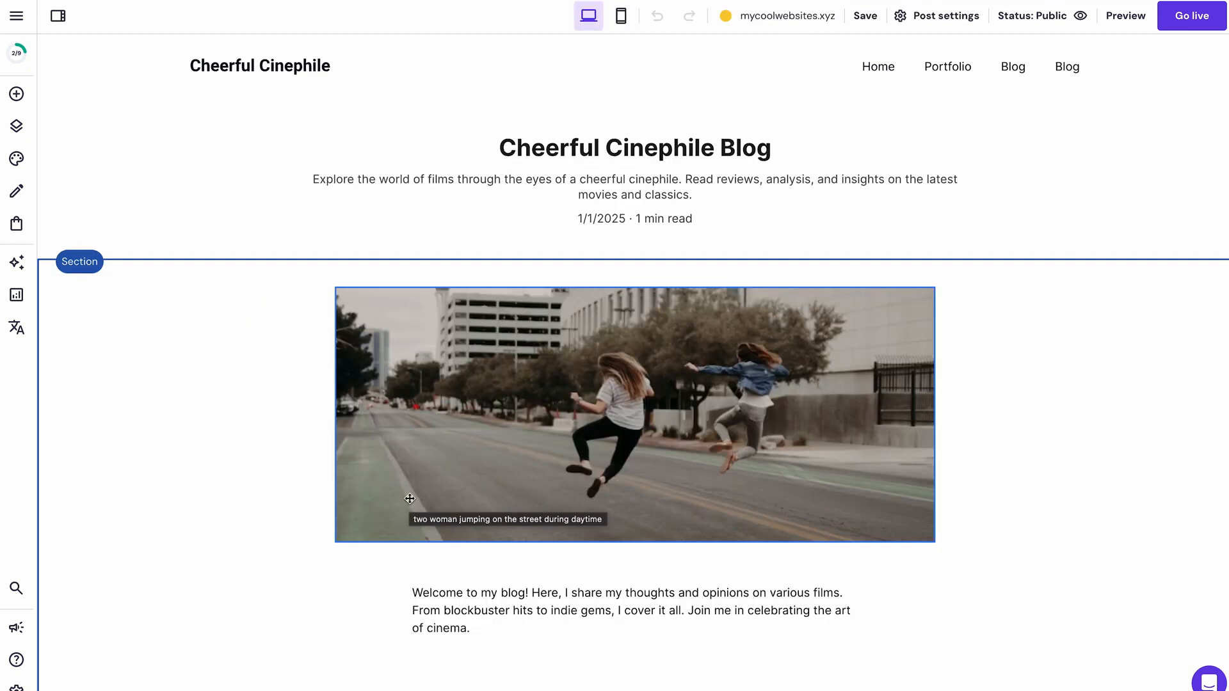
{"action": "left_click", "coordinate": [923, 216]}
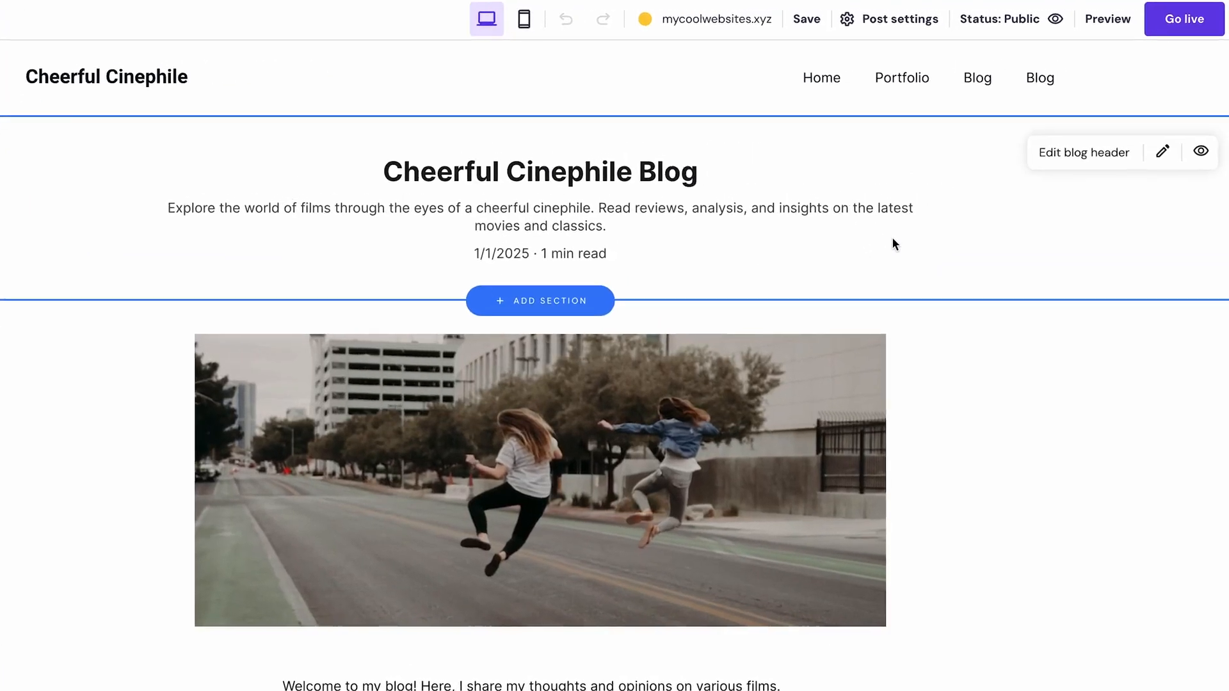
{"action": "left_click", "coordinate": [1114, 128]}
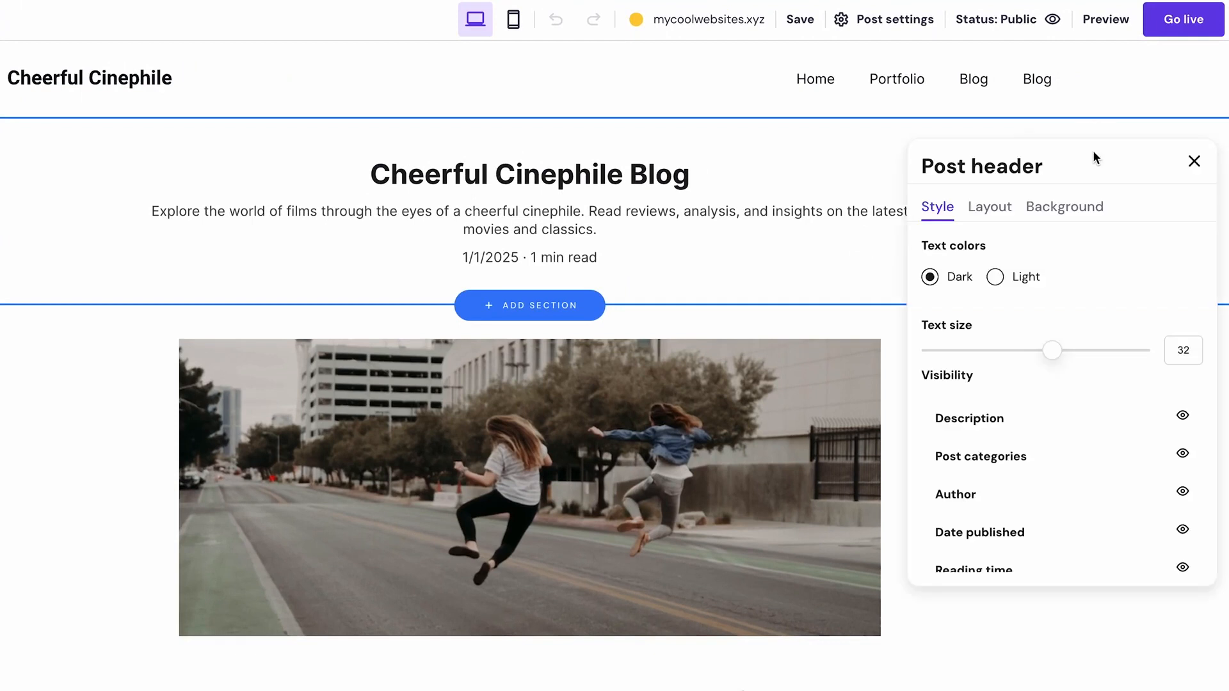
{"action": "left_click", "coordinate": [1193, 161]}
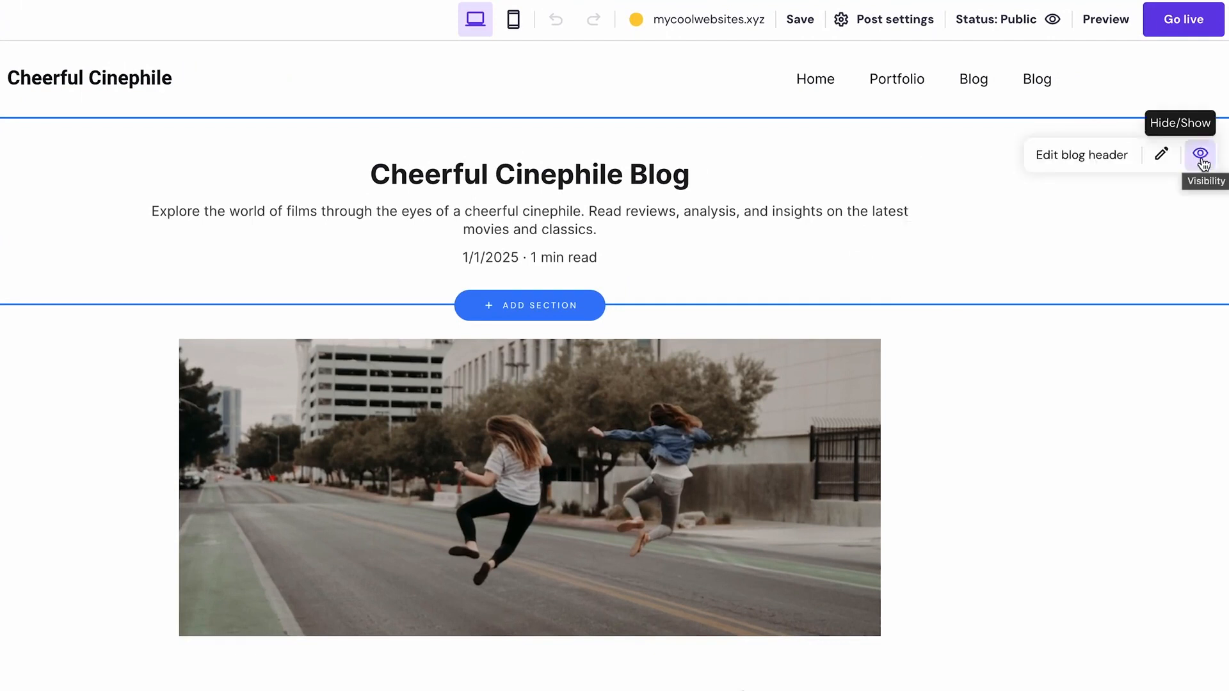
Step: Review the post header's device visibility, layout and background settings, and close its settings
{"action": "left_click", "coordinate": [1201, 157]}
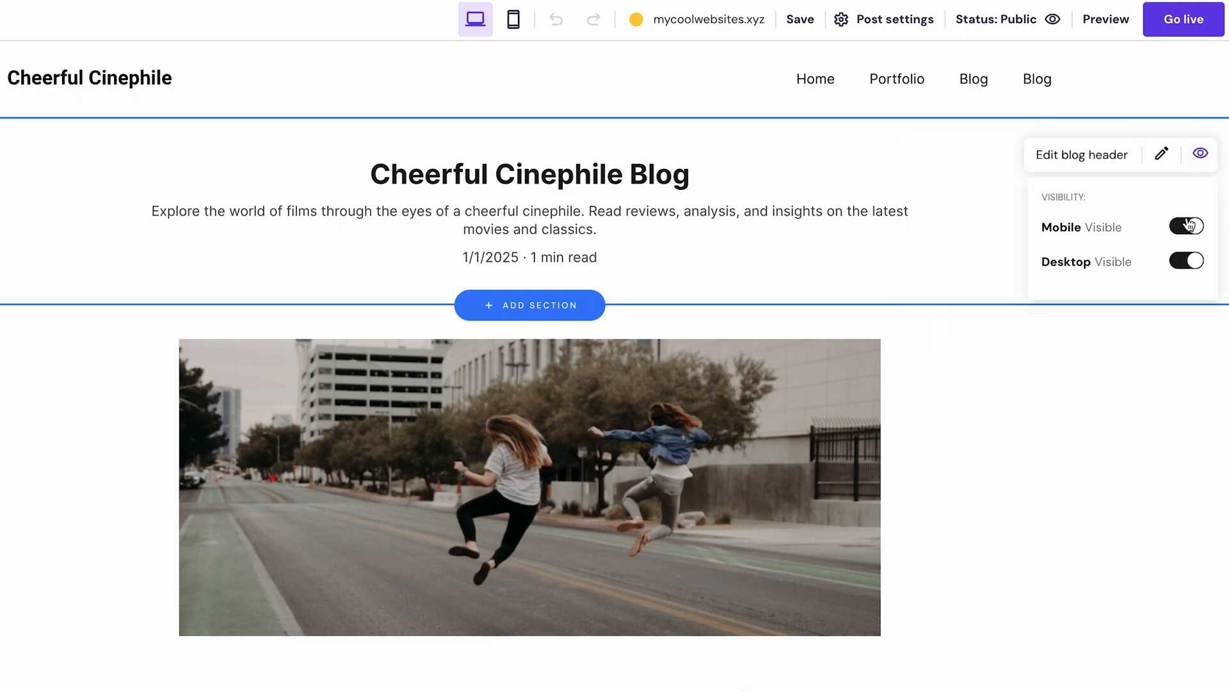
{"action": "left_click", "coordinate": [1106, 164]}
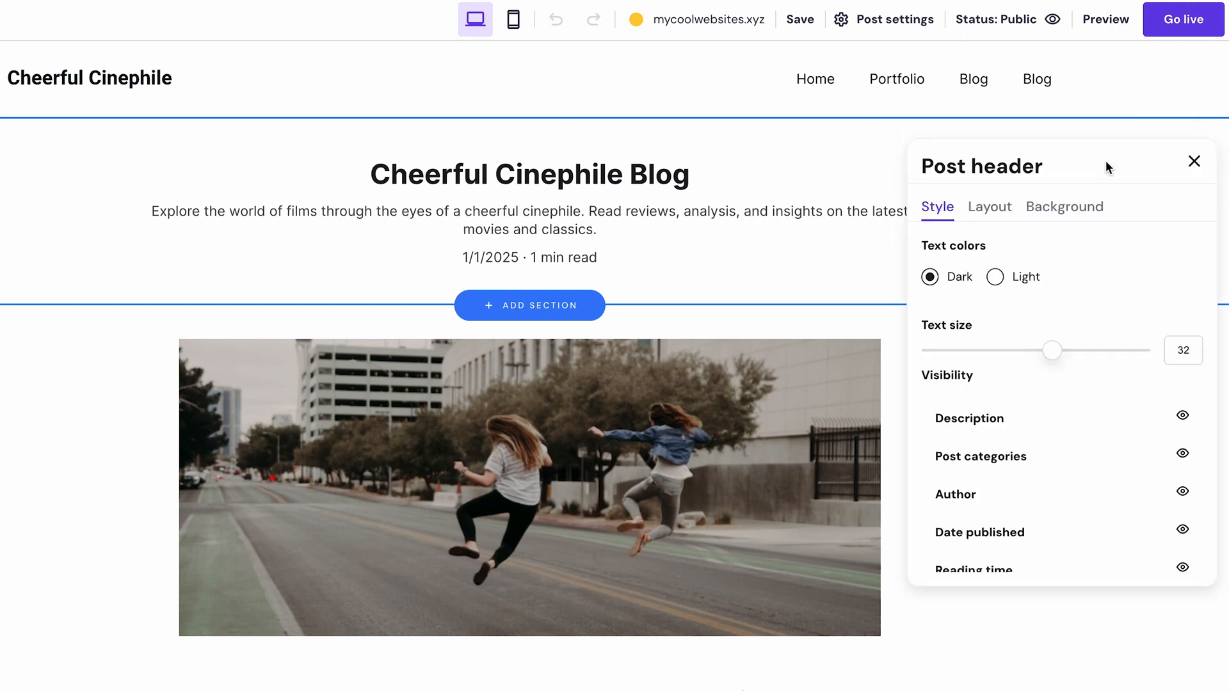
{"action": "left_click", "coordinate": [1001, 213]}
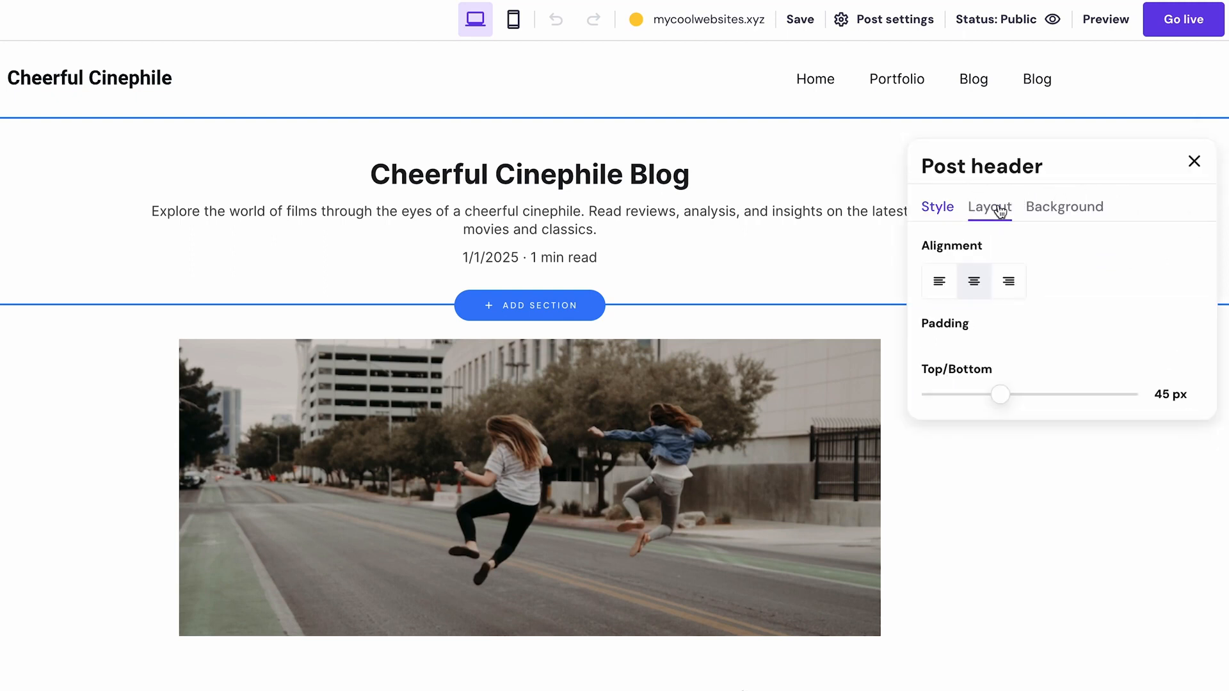
{"action": "left_click", "coordinate": [1064, 212]}
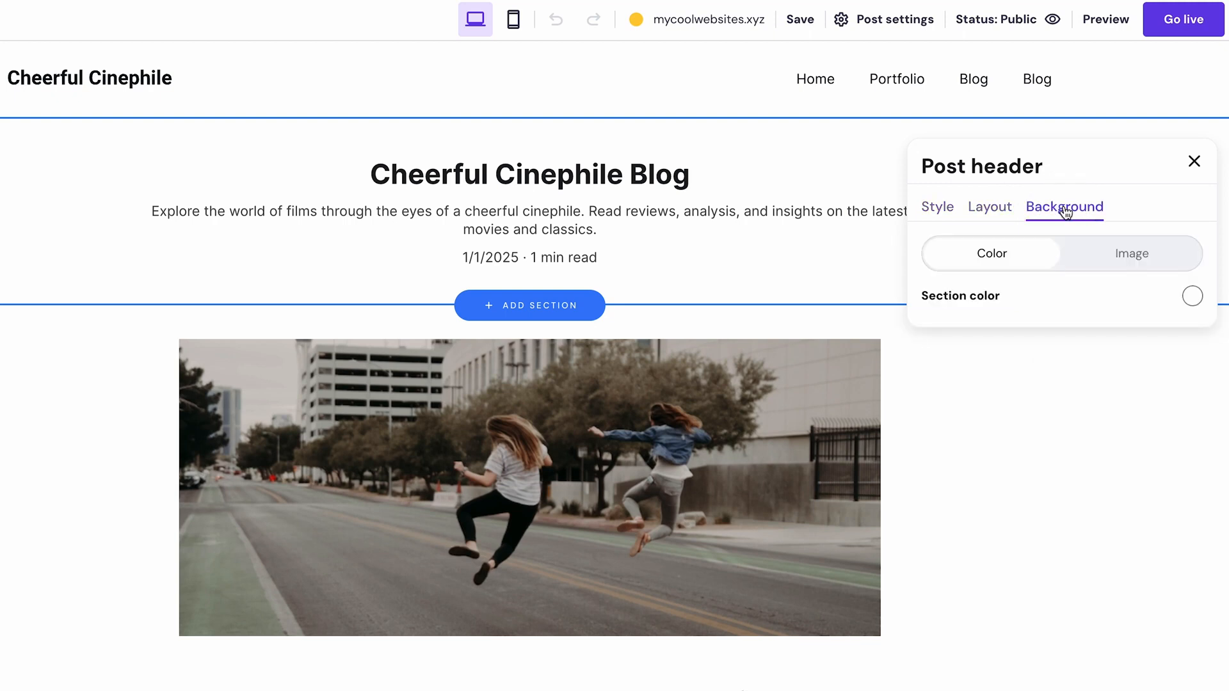
{"action": "left_click", "coordinate": [1194, 162]}
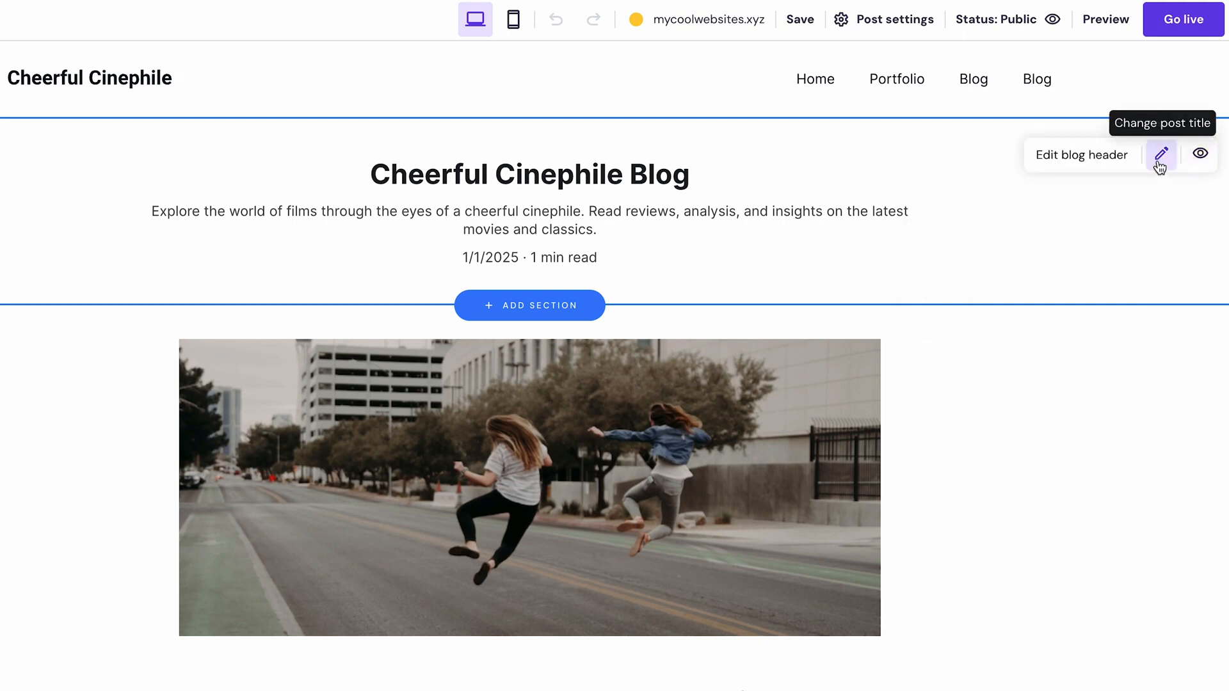
Step: Set the post title to "Cheerful Cinephile - Film Reviews", the URL to cheerful-cinephile-film-reviews and the post author to Hostinger
{"action": "left_click", "coordinate": [1158, 163]}
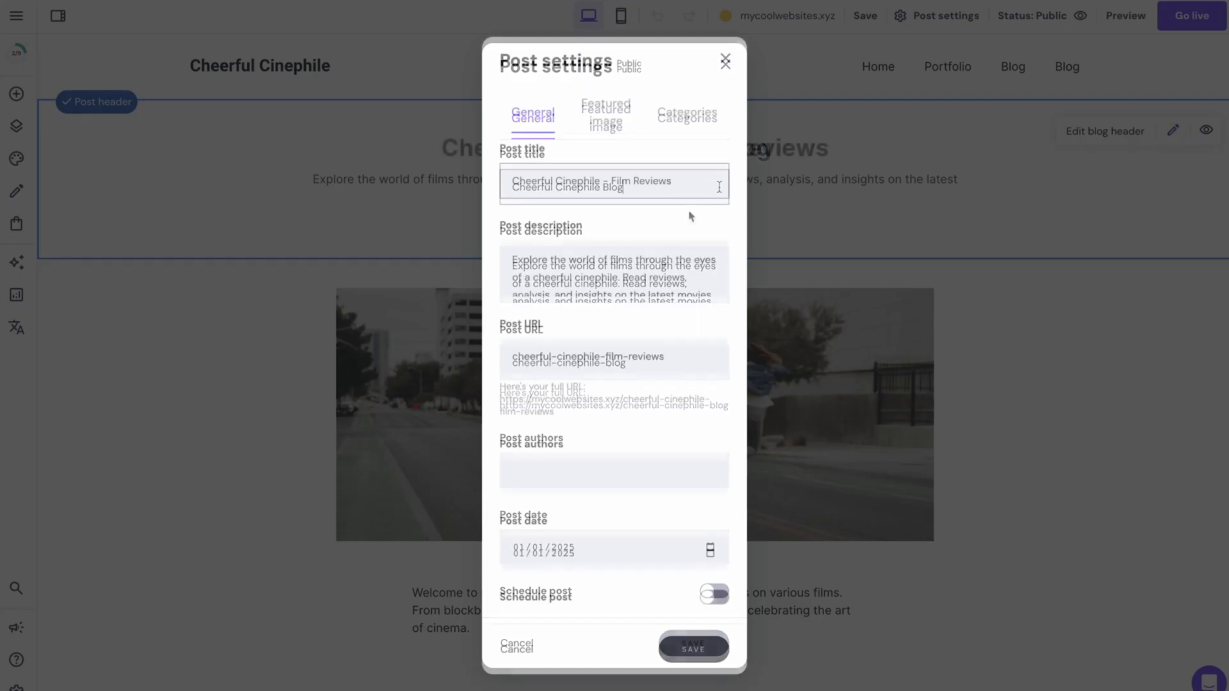
{"action": "left_click", "coordinate": [601, 475]}
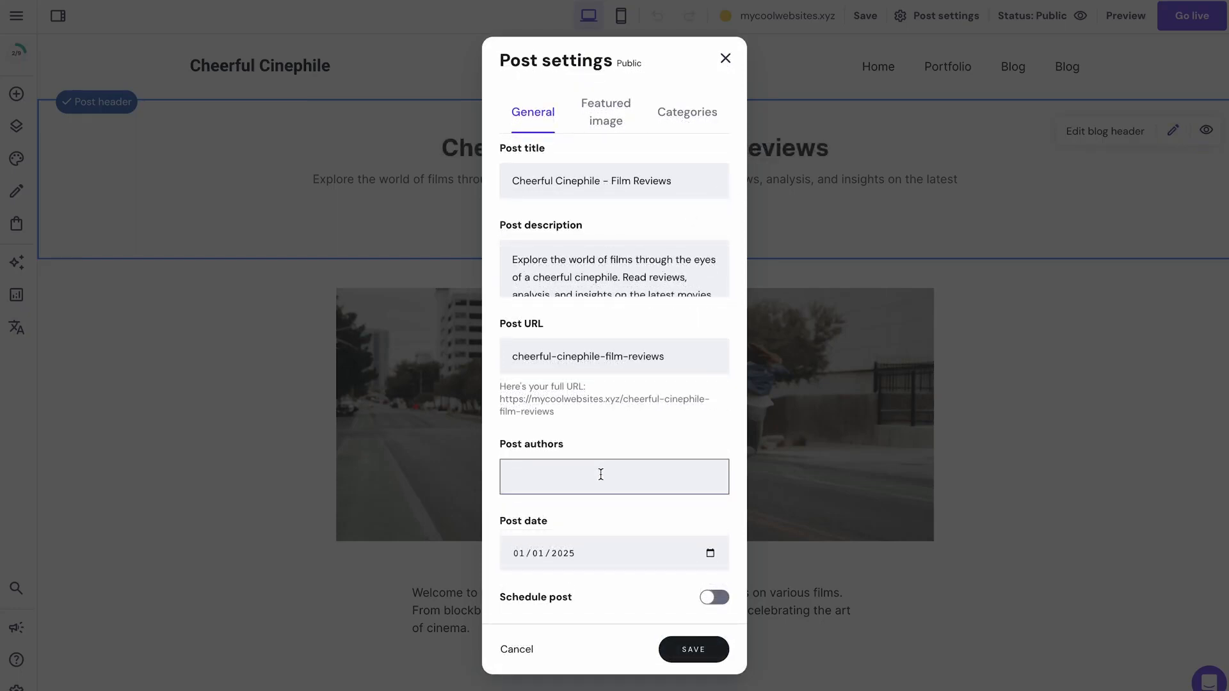
{"action": "type", "text": "Hostinger"}
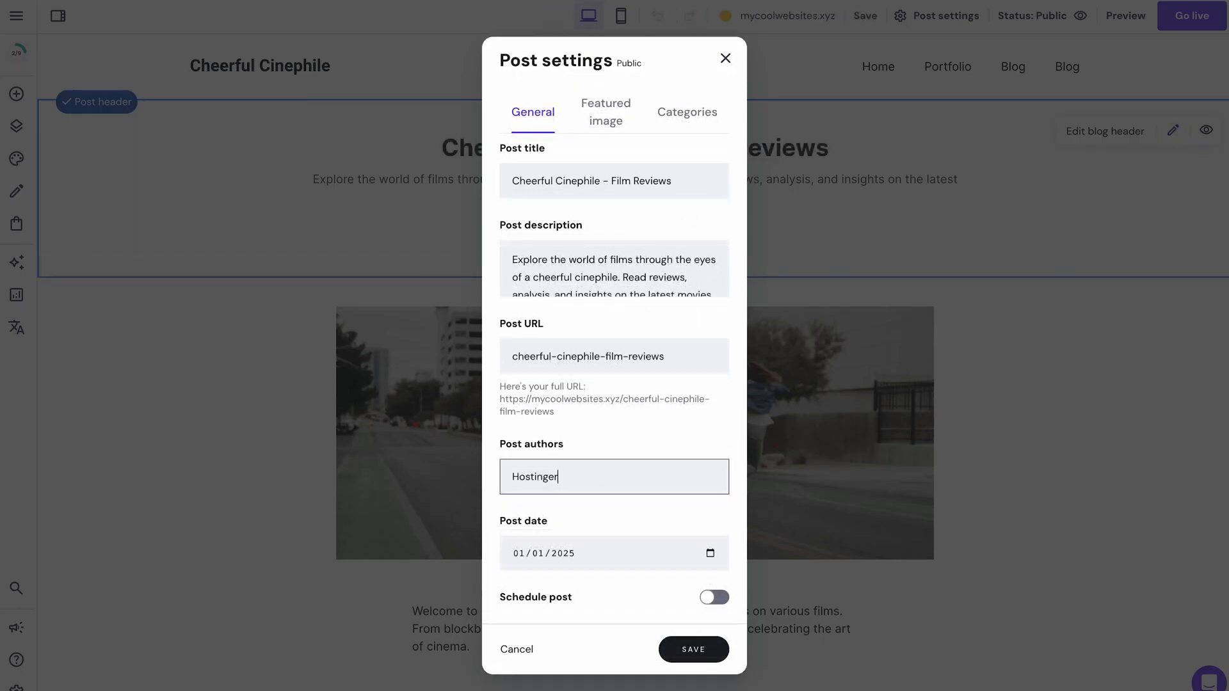
Step: Replace the post's featured image with the free photo of a camera on open books, and save the post settings
{"action": "left_click", "coordinate": [605, 112]}
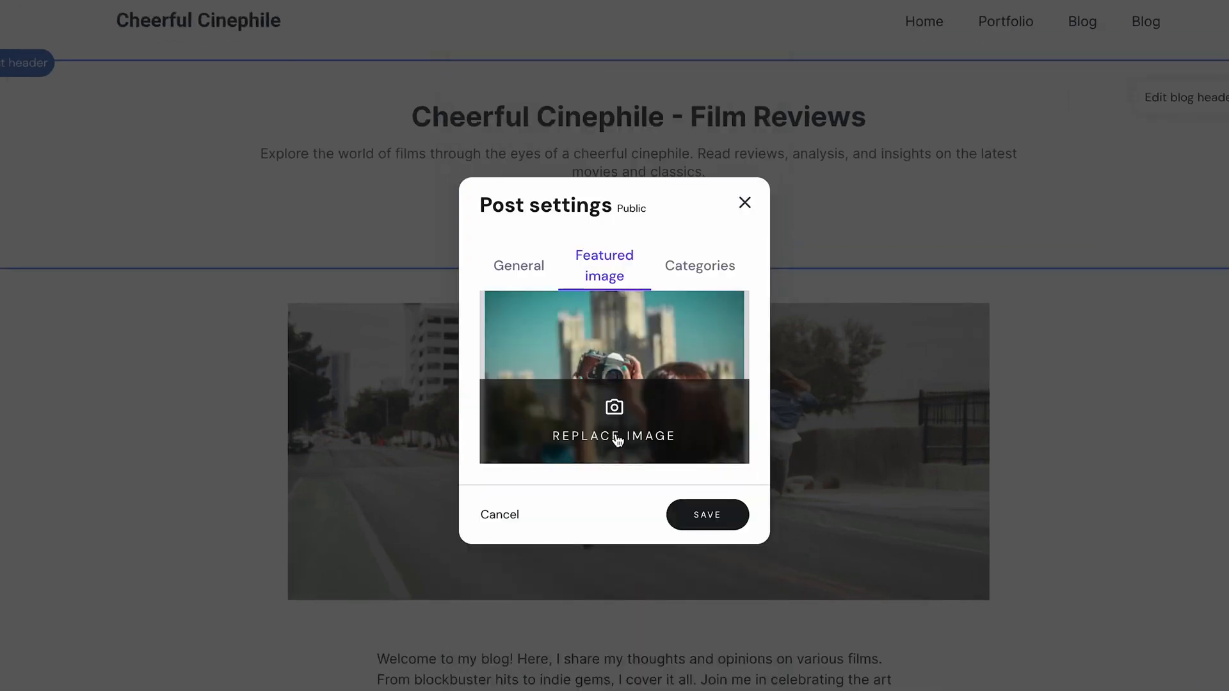
{"action": "left_click", "coordinate": [617, 438]}
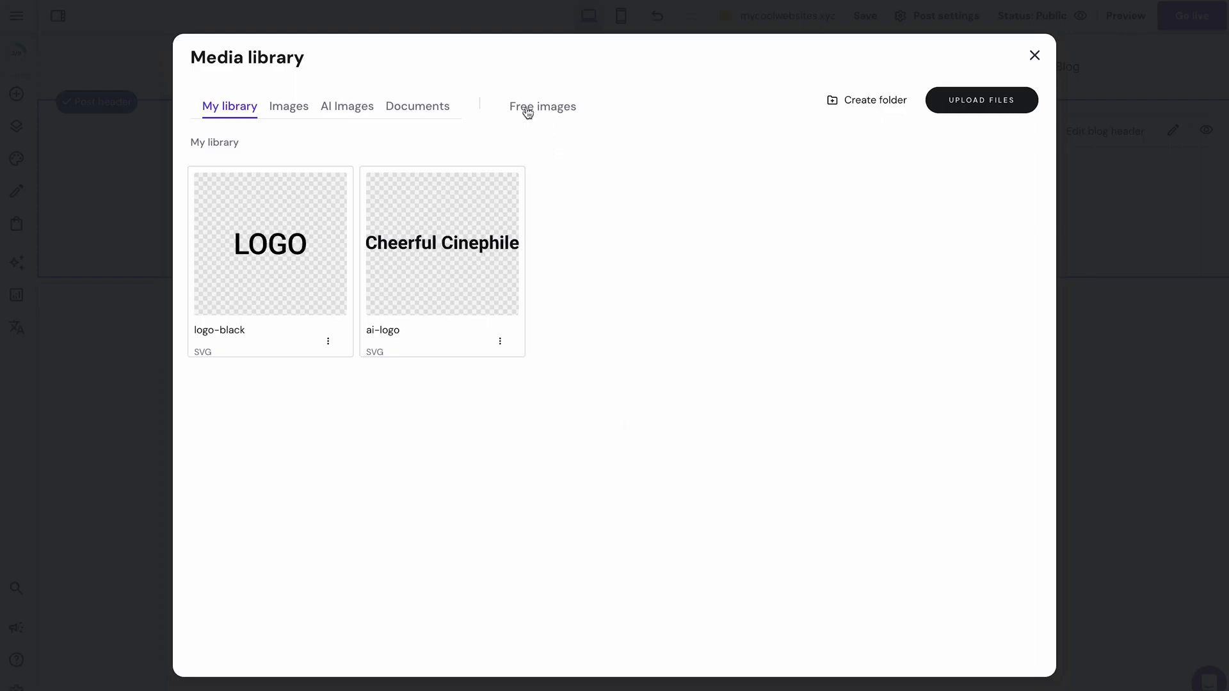
{"action": "left_click", "coordinate": [527, 113]}
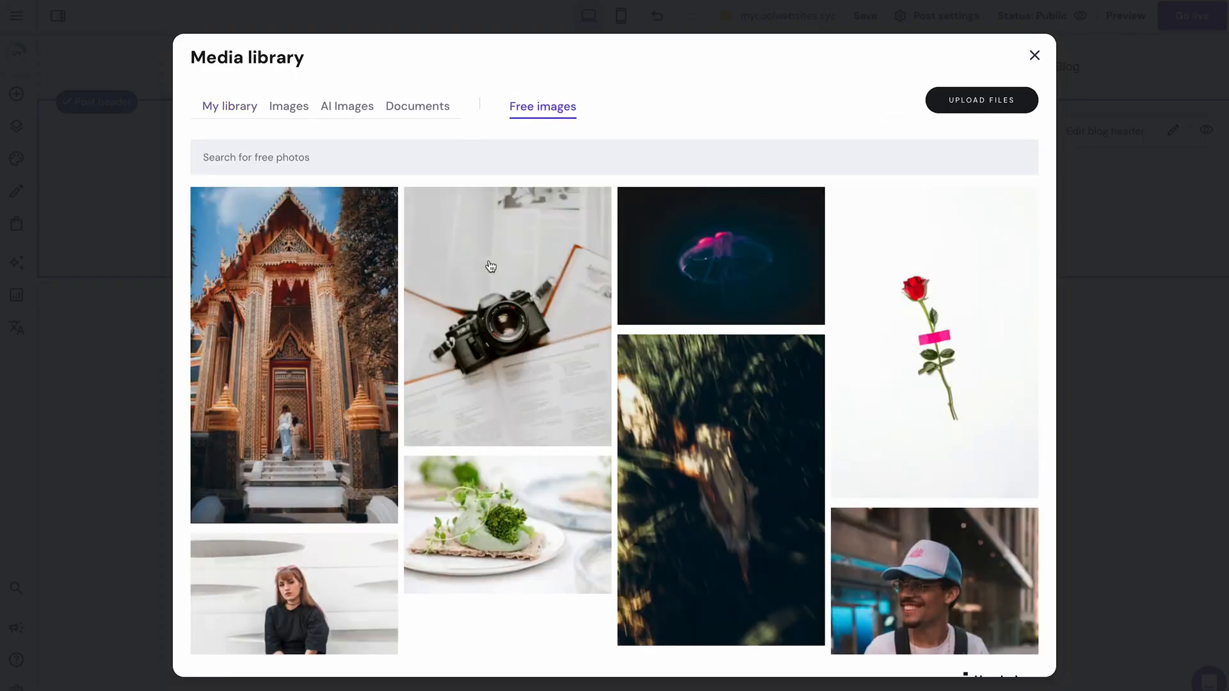
{"action": "left_click", "coordinate": [490, 266]}
{"action": "left_click", "coordinate": [1004, 653]}
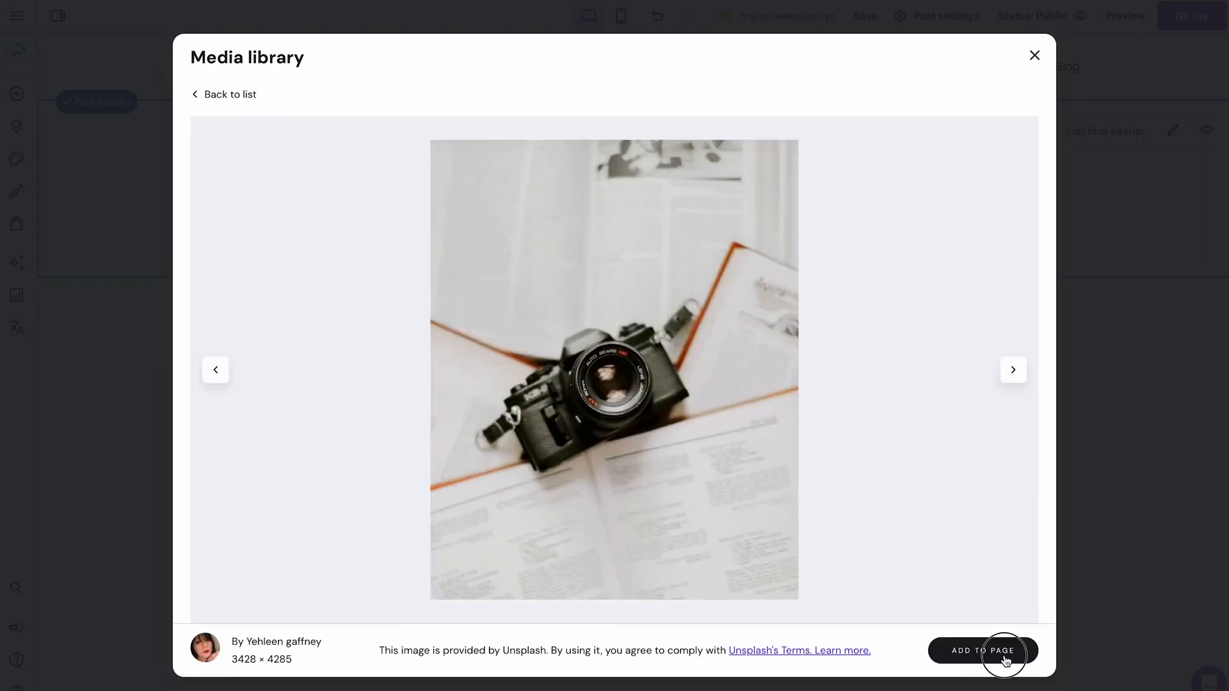
{"action": "left_click", "coordinate": [707, 486]}
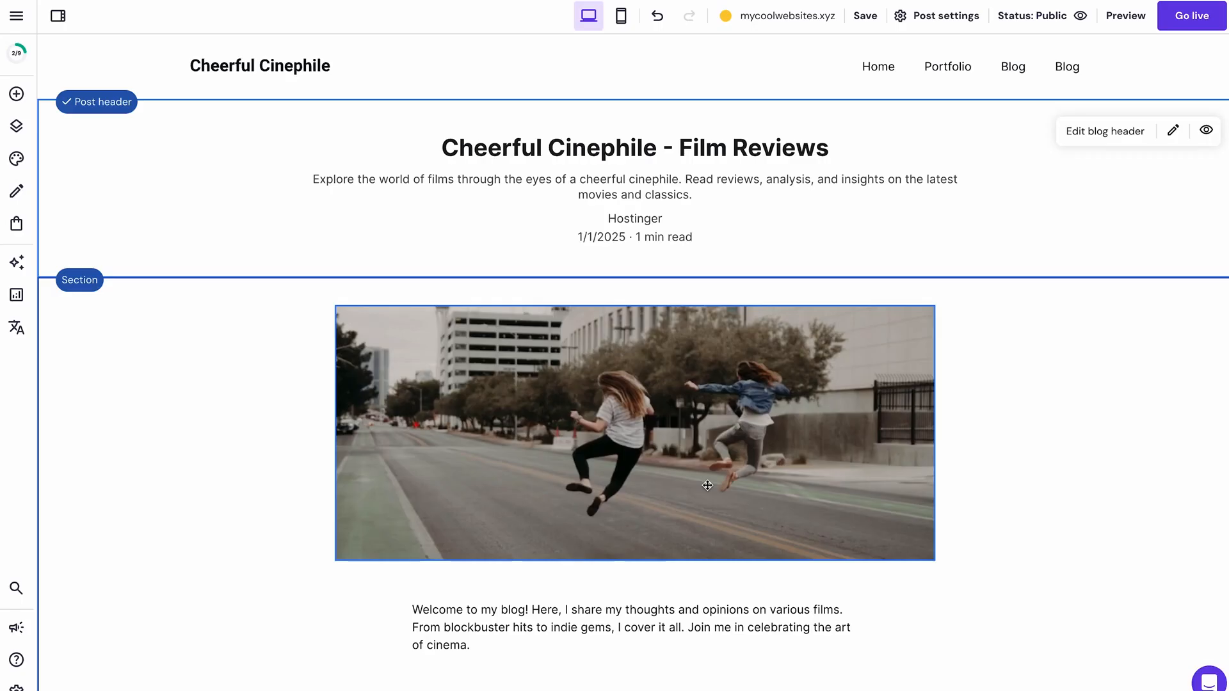
Step: Review the image settings and editing options of the street photo in the post
{"action": "left_click", "coordinate": [671, 453]}
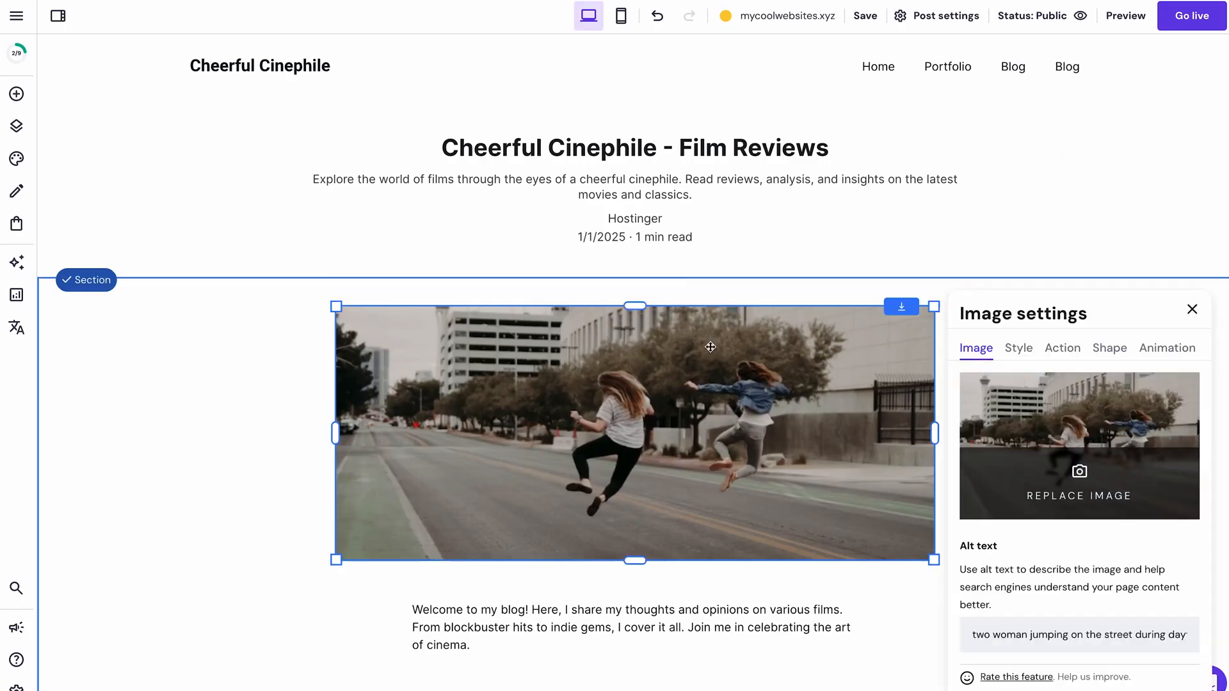
{"action": "left_click", "coordinate": [732, 301]}
{"action": "left_click", "coordinate": [719, 361]}
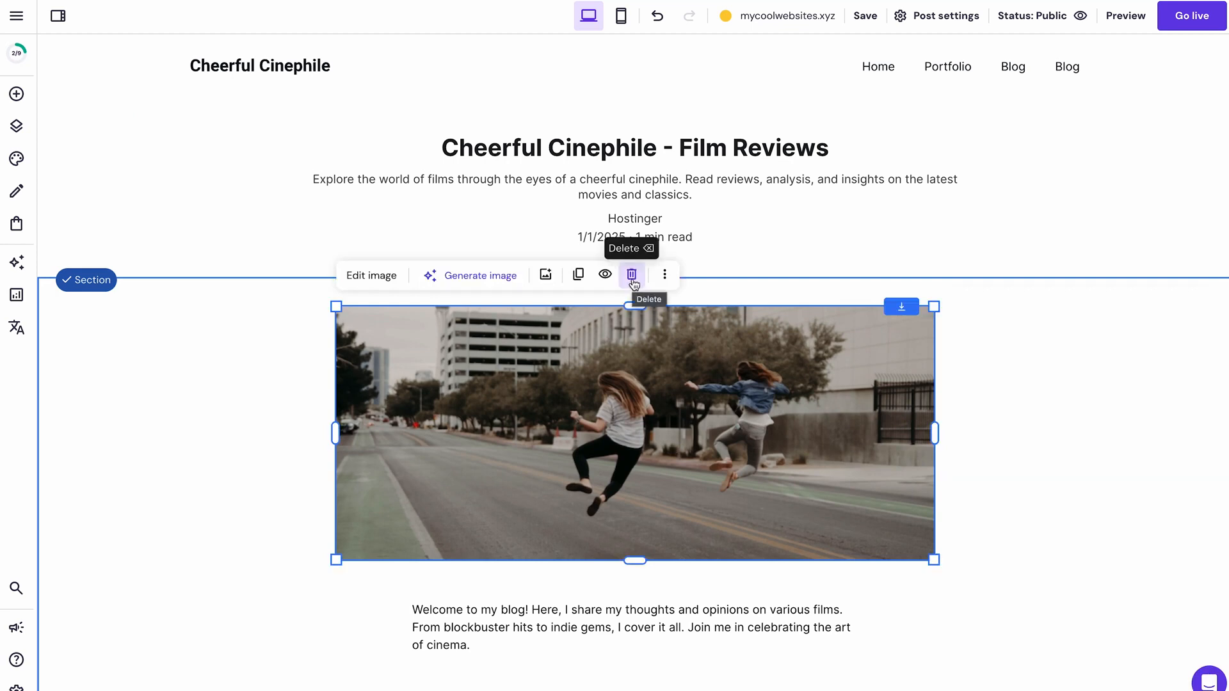
Step: Examine the AI Writer's prompt options for the post's welcome paragraph
{"action": "left_click", "coordinate": [567, 614]}
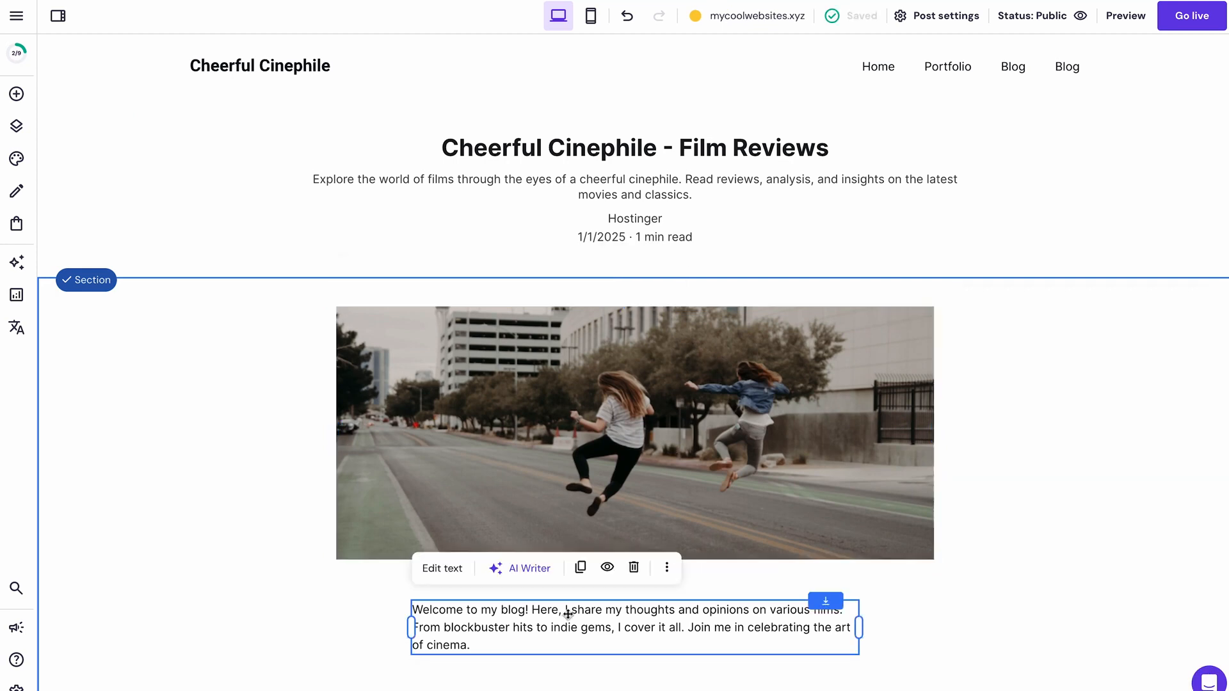
{"action": "left_click", "coordinate": [536, 572]}
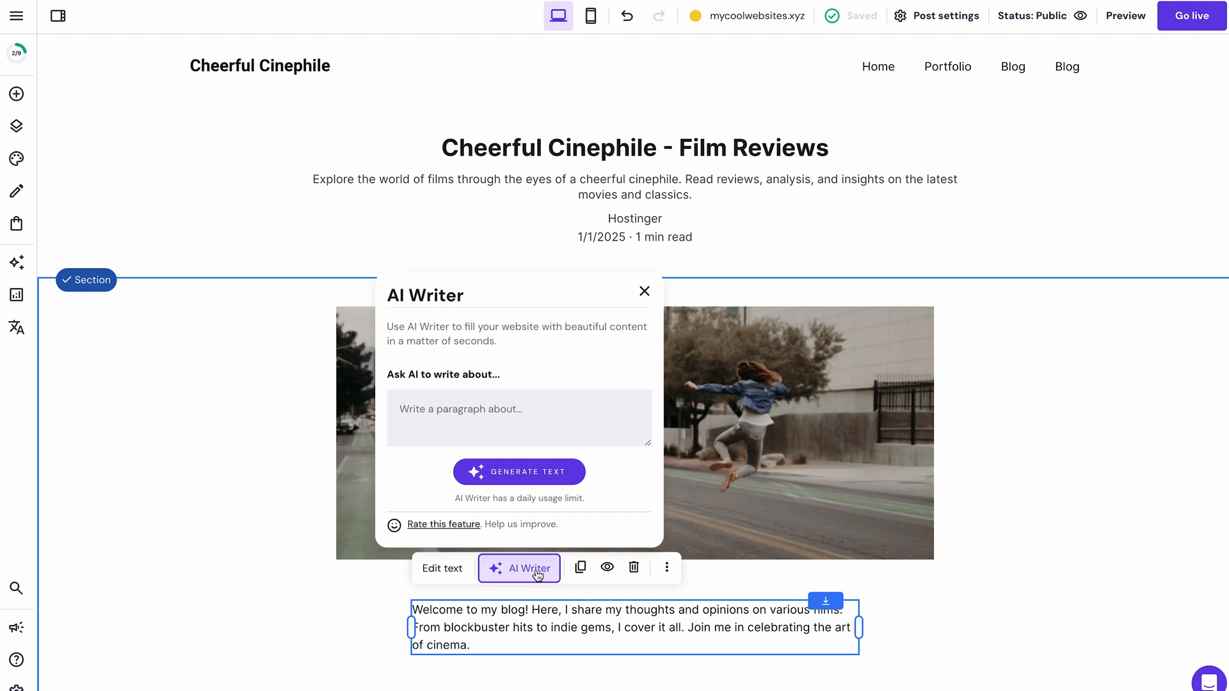
{"action": "left_click", "coordinate": [505, 416]}
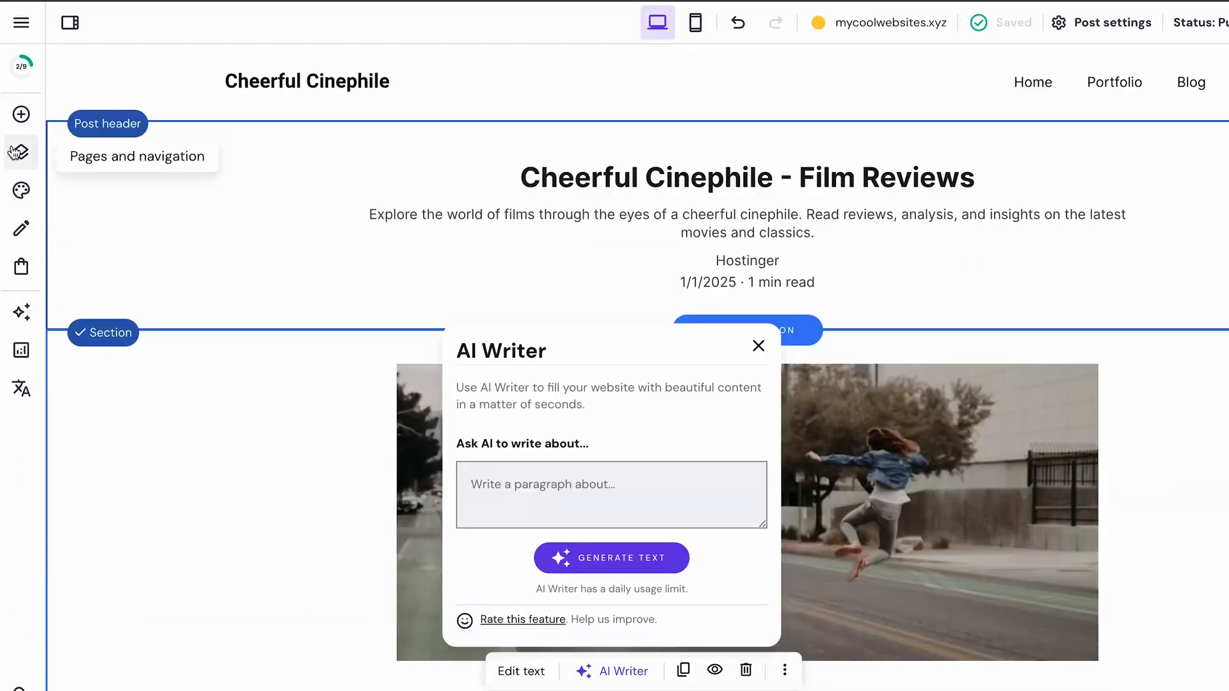
Step: Move the duplicate Blog page out of the main navigation to the hidden pages, leaving the order Home, Portfolio, Blog
{"action": "left_click", "coordinate": [16, 152]}
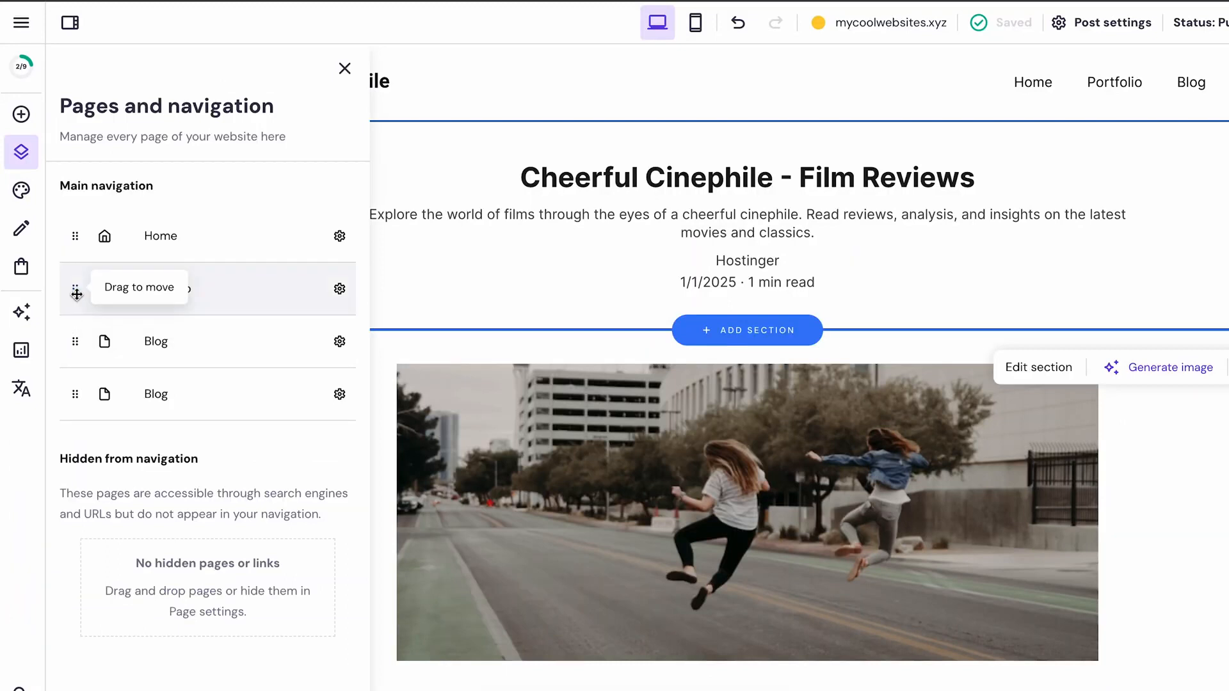
{"action": "left_click_drag", "start_coordinate": [75, 288], "coordinate": [72, 341]}
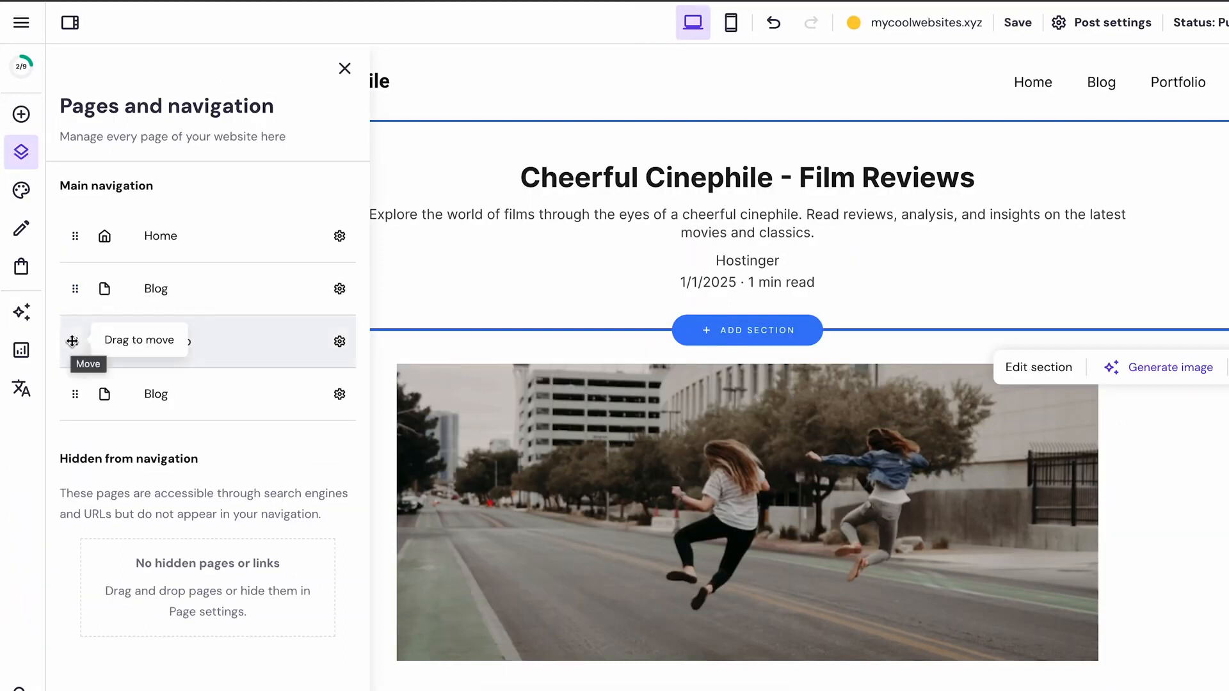
{"action": "left_click_drag", "start_coordinate": [74, 393], "coordinate": [119, 554]}
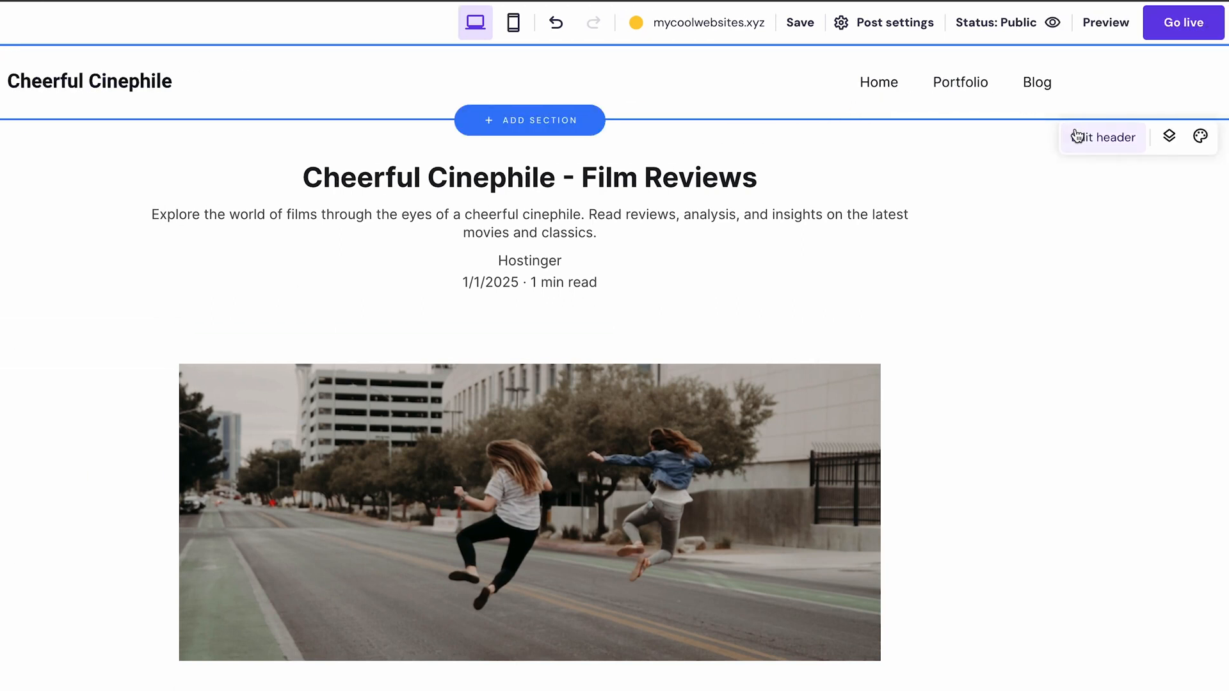
Step: Make the website header sticky and set its top and bottom padding to 30 px
{"action": "left_click", "coordinate": [1092, 142]}
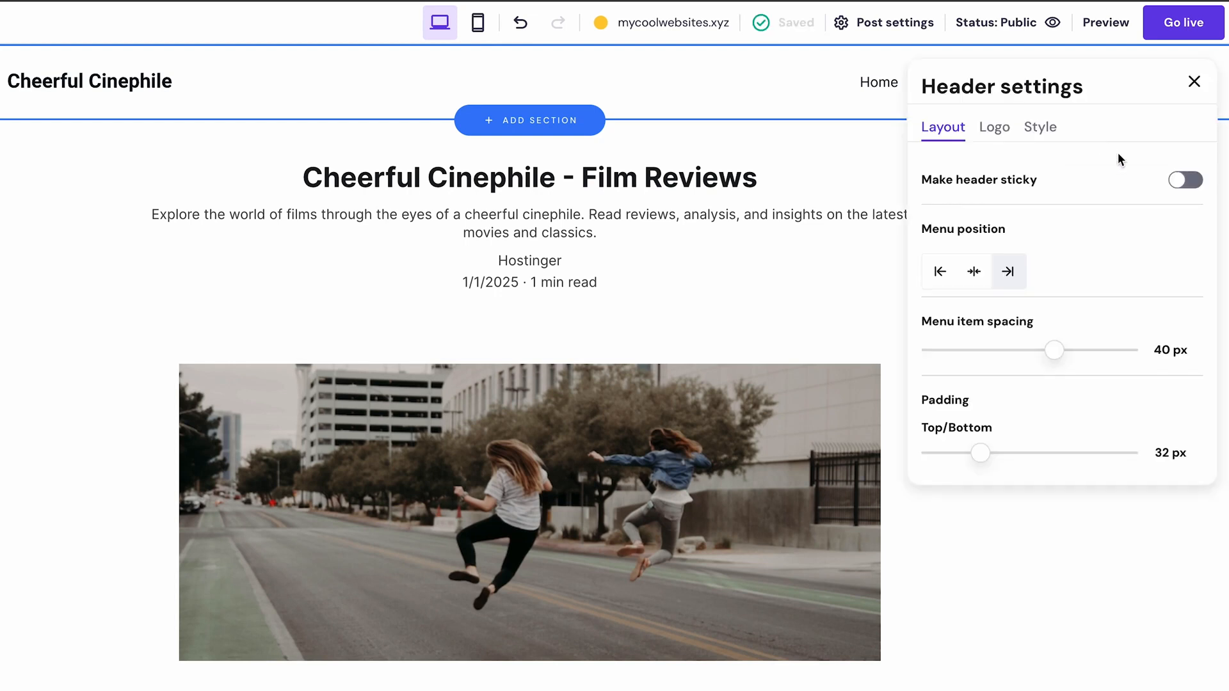
{"action": "left_click", "coordinate": [1185, 181]}
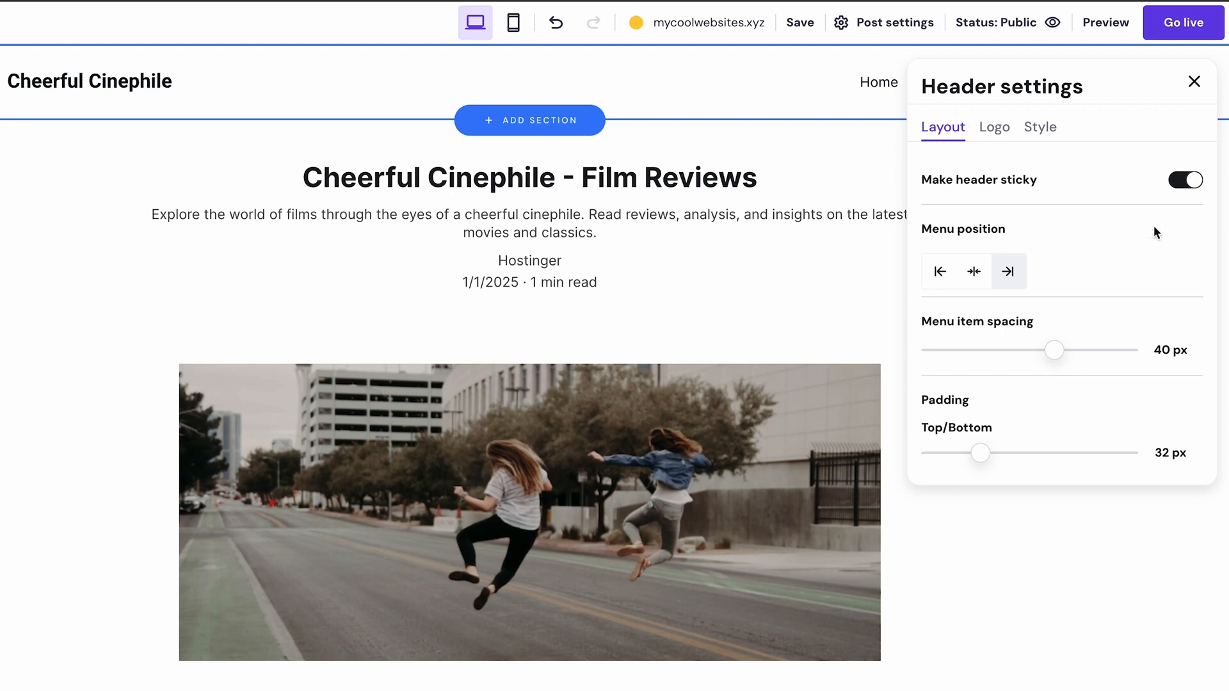
{"action": "mouse_move", "coordinate": [980, 453]}
{"action": "left_mouse_down"}
{"action": "mouse_move", "coordinate": [1031, 455]}
{"action": "mouse_move", "coordinate": [977, 452]}
{"action": "left_mouse_up"}
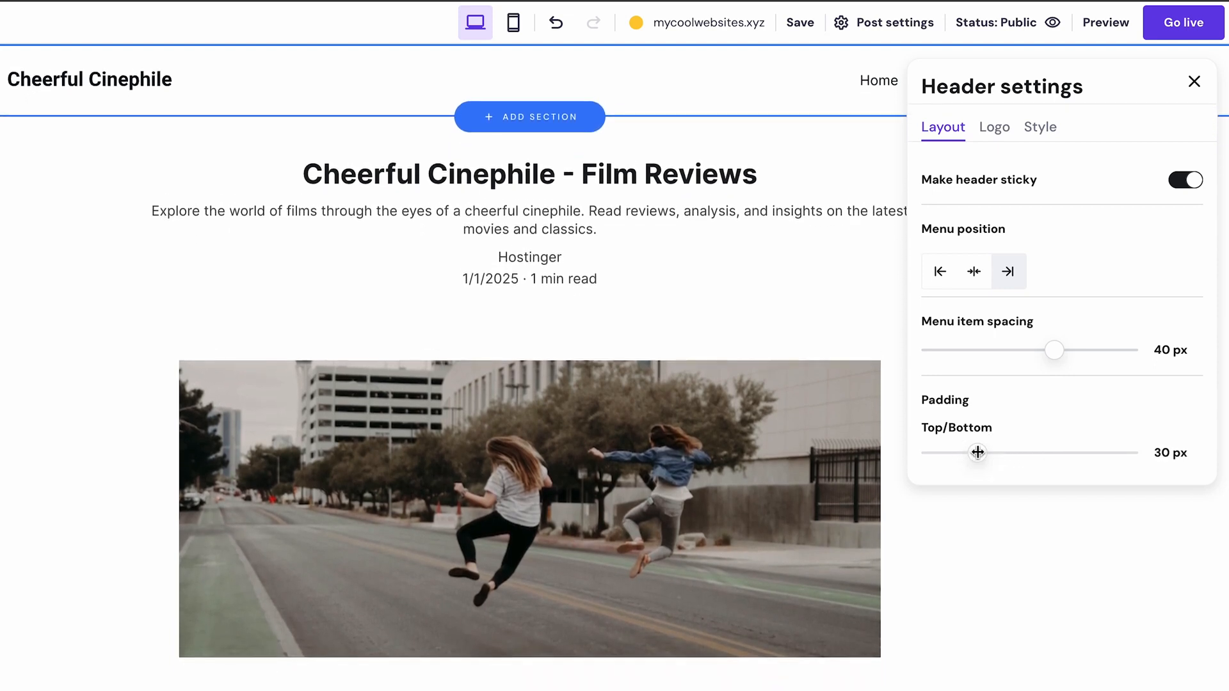
{"action": "left_click", "coordinate": [1015, 566]}
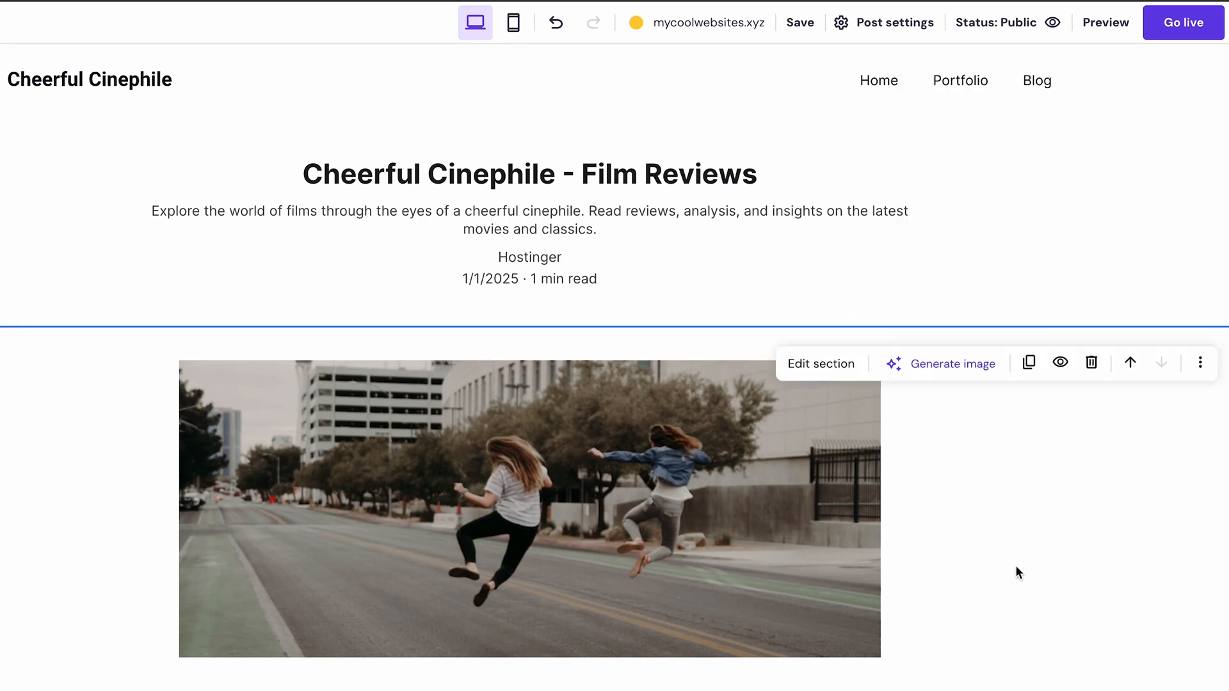
Step: Set the footer's section color to #a3c8f7 and open its social icons for editing
{"action": "scroll", "coordinate": [1016, 566], "scroll_direction": "down", "scroll_amount": 8}
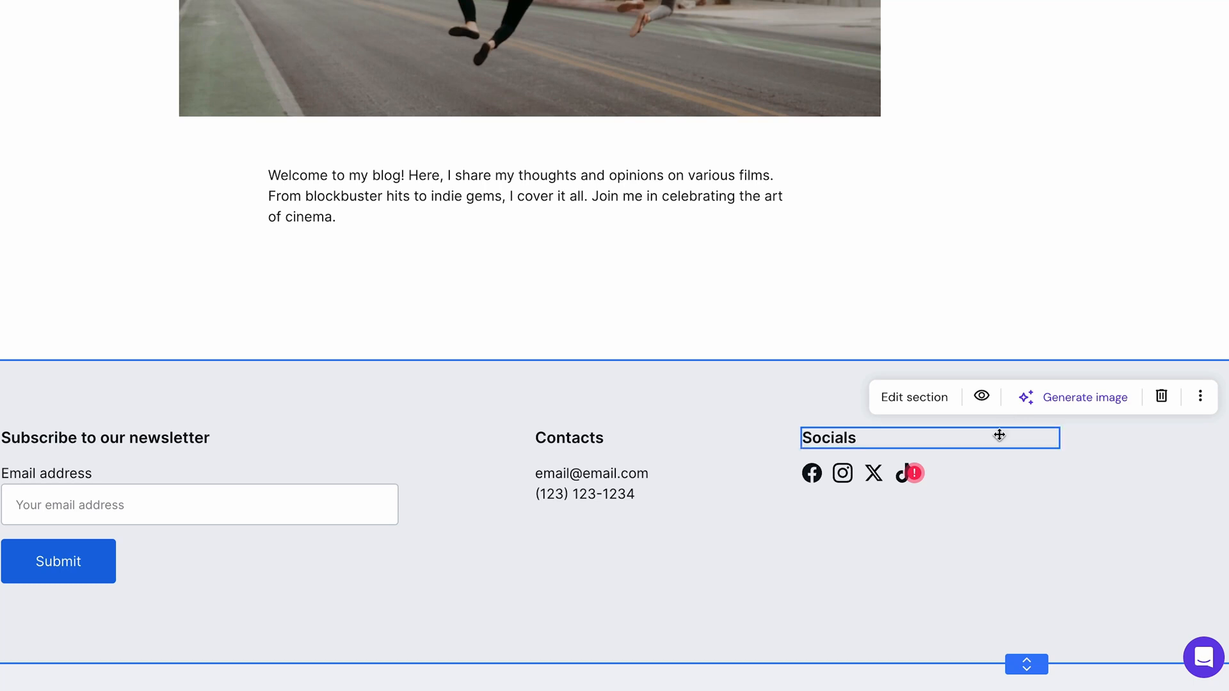
{"action": "left_click", "coordinate": [927, 406]}
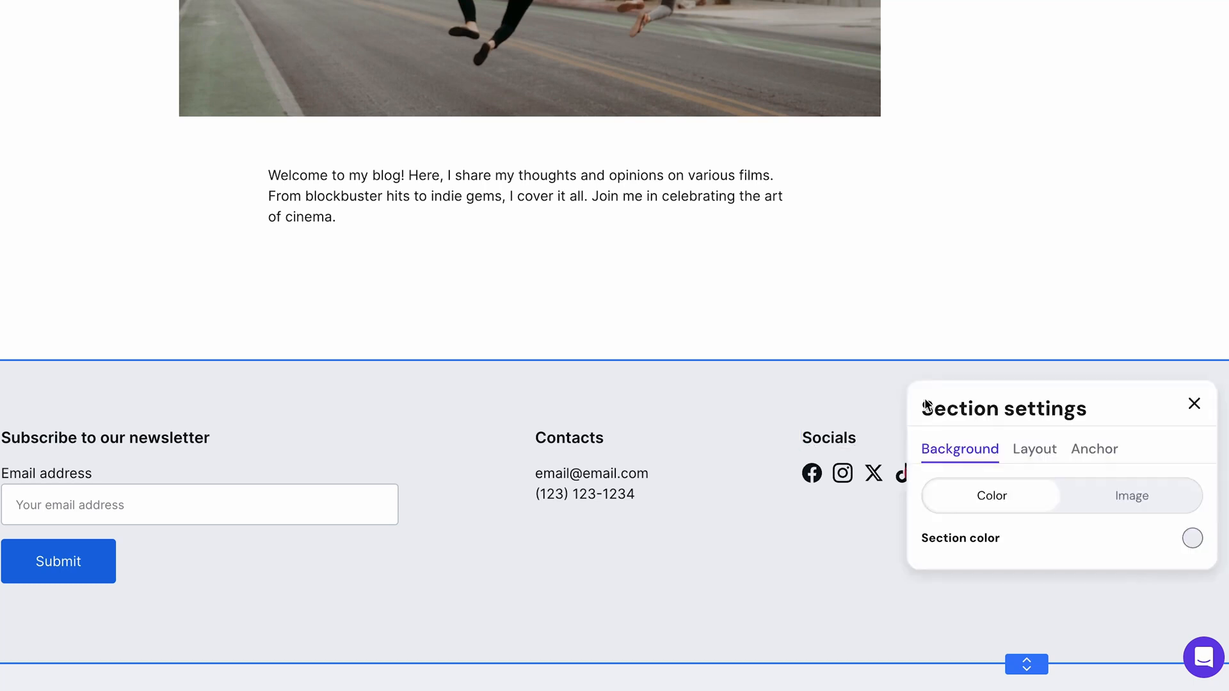
{"action": "left_click", "coordinate": [1191, 538]}
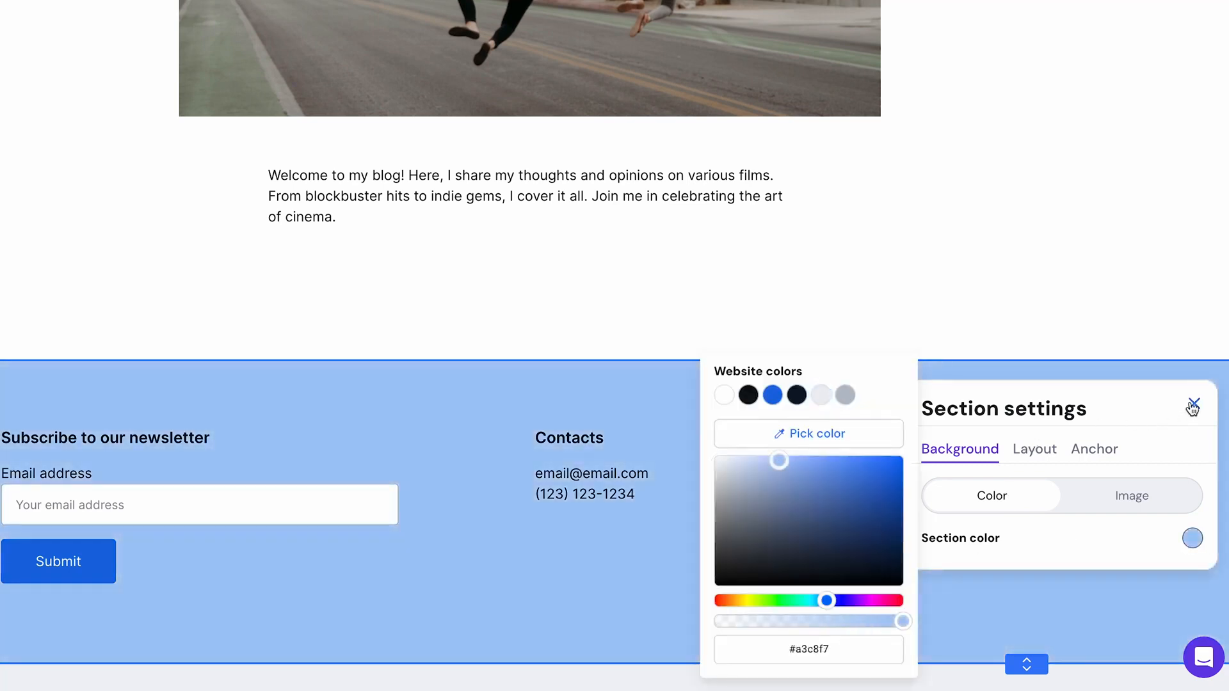
{"action": "left_click", "coordinate": [1193, 406]}
{"action": "left_click", "coordinate": [830, 475]}
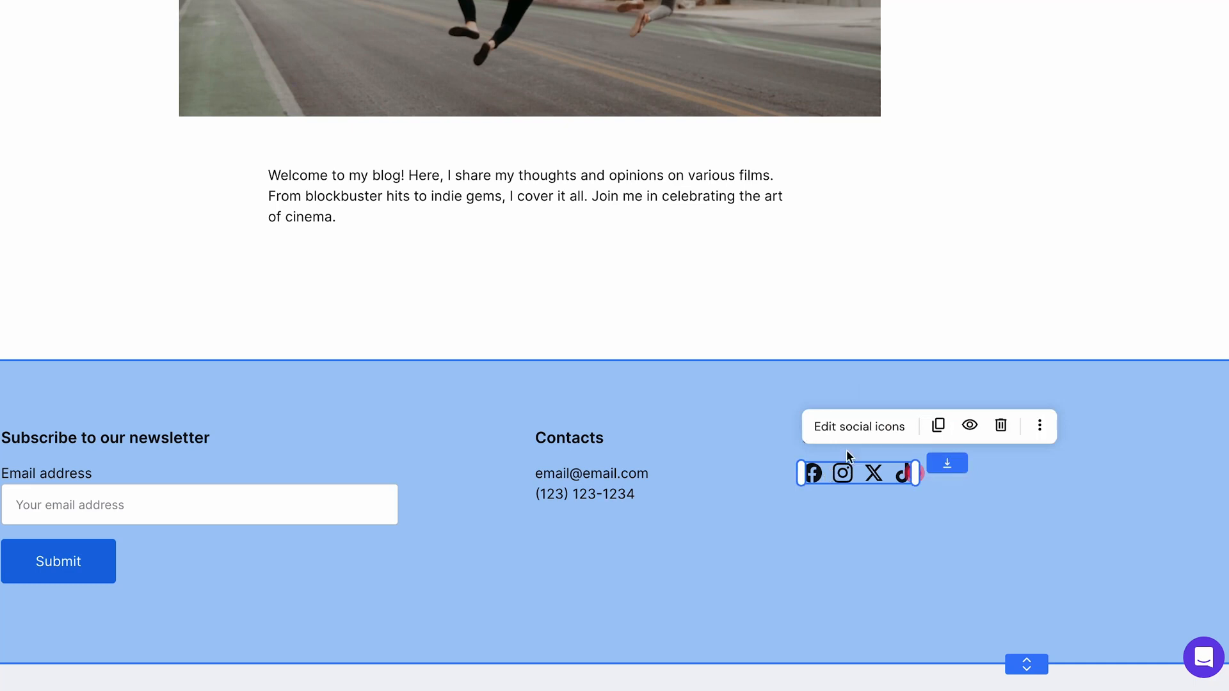
{"action": "left_click", "coordinate": [853, 430]}
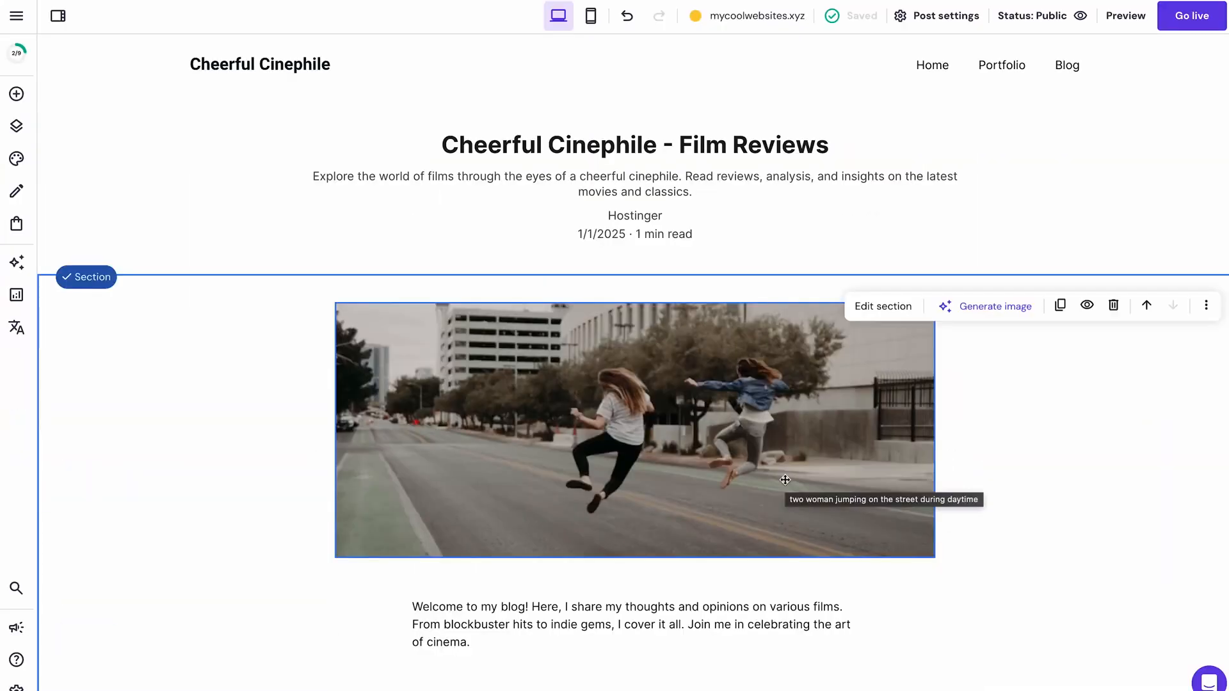
Step: Replace the street photo in the post with a free image of a film clapperboard in the desert
{"action": "left_click", "coordinate": [785, 480]}
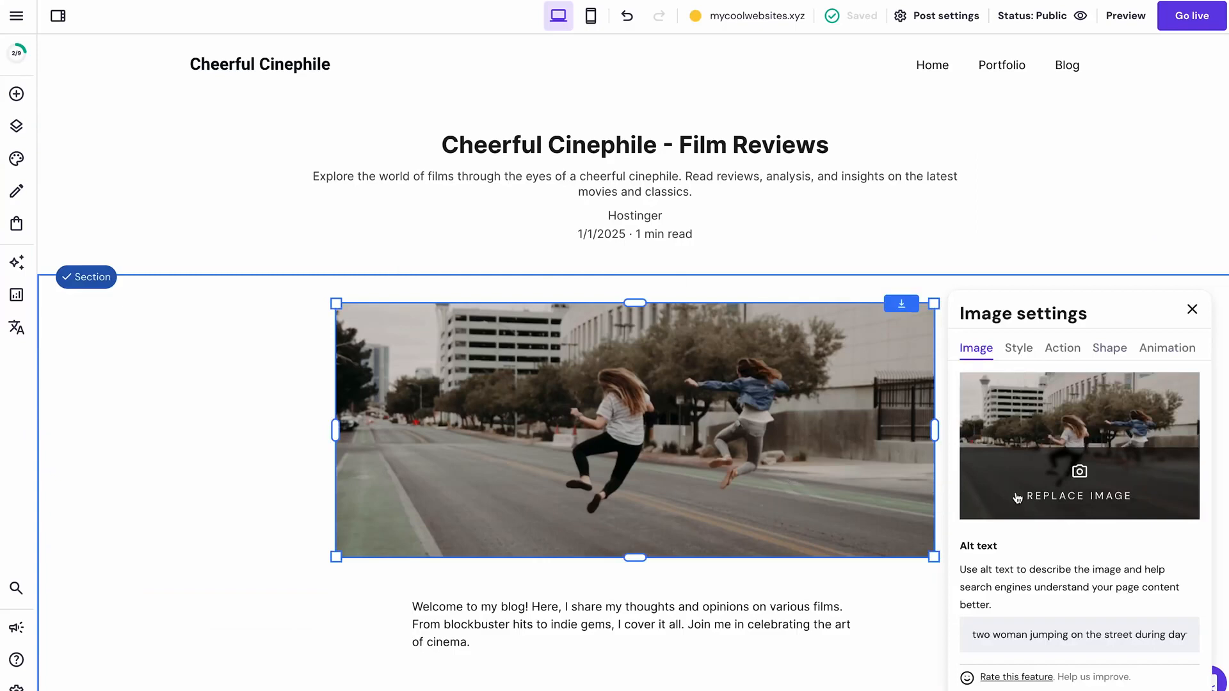
{"action": "left_click", "coordinate": [1043, 496]}
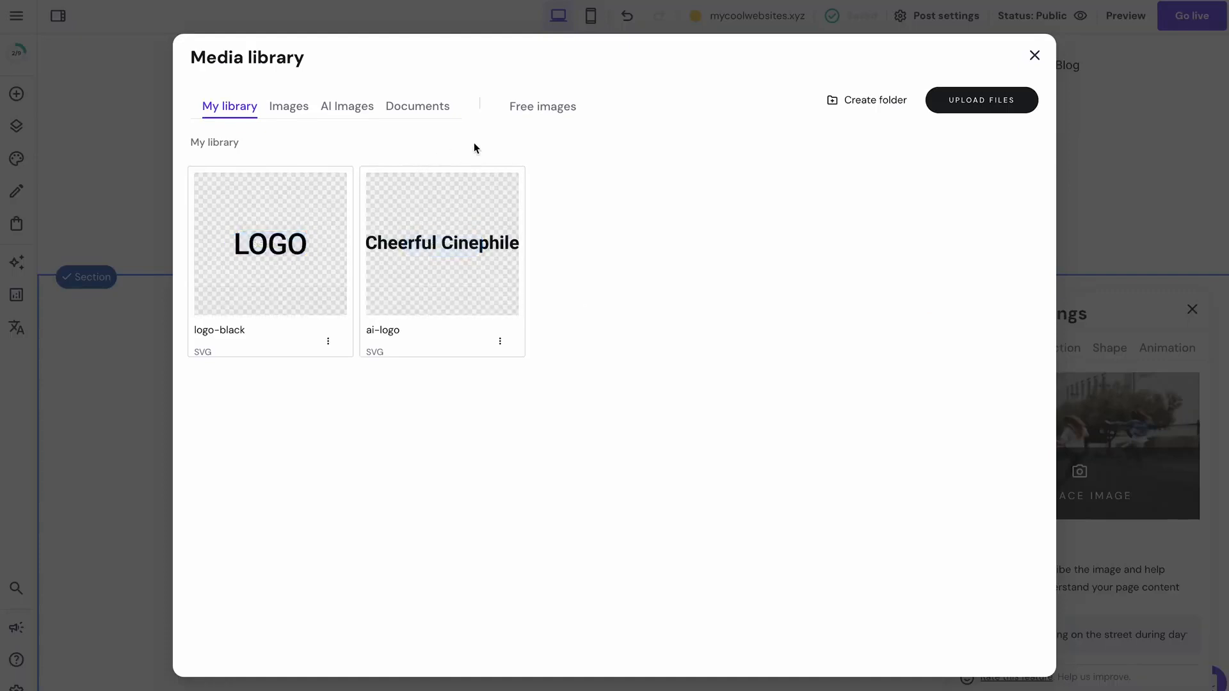
{"action": "left_click", "coordinate": [552, 114]}
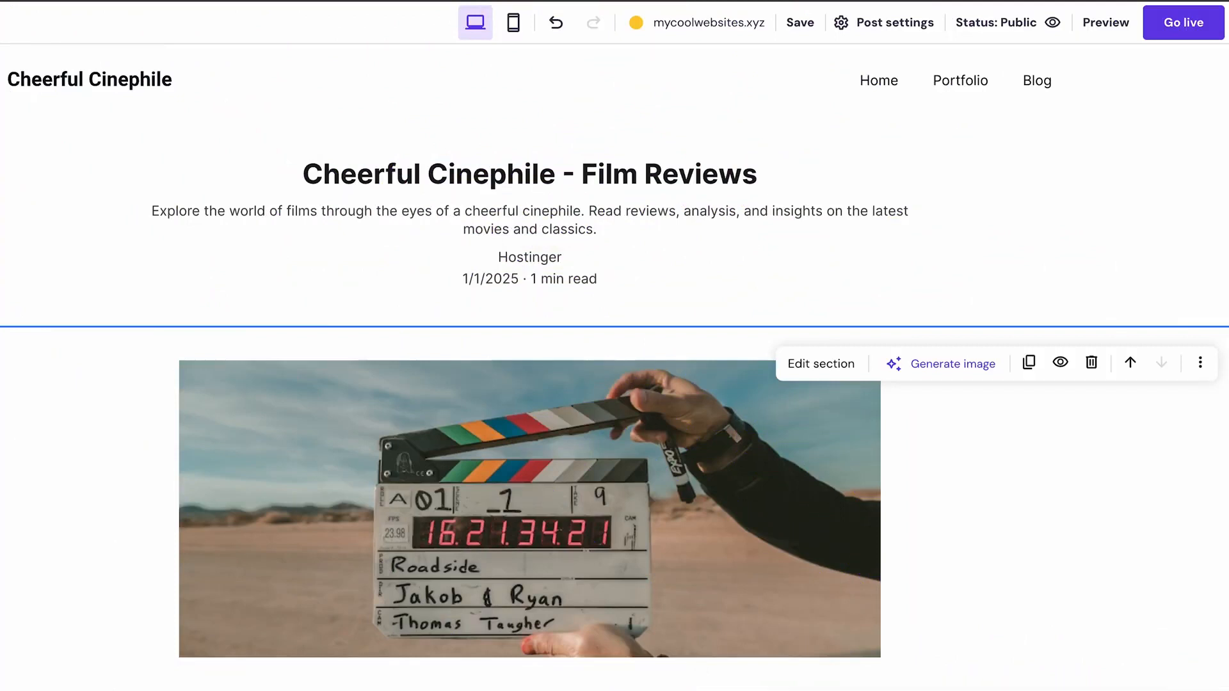
Step: Preview the film reviews post in the mobile layout
{"action": "left_click", "coordinate": [1106, 23]}
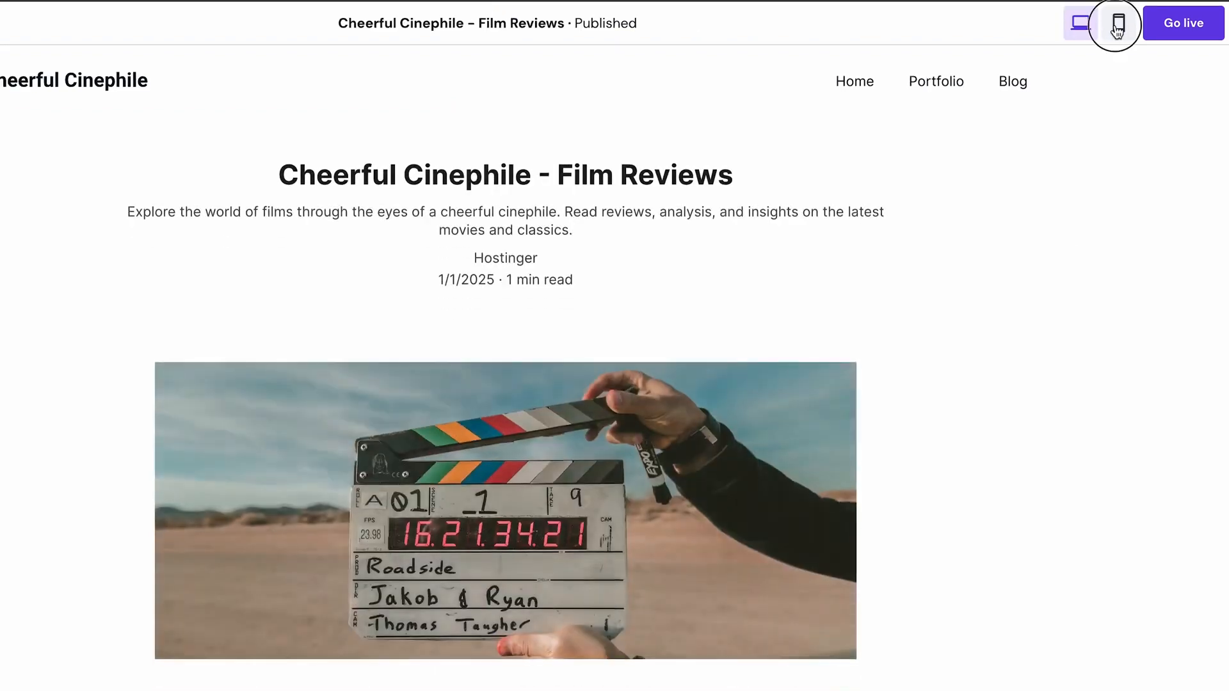
{"action": "left_click", "coordinate": [1117, 27]}
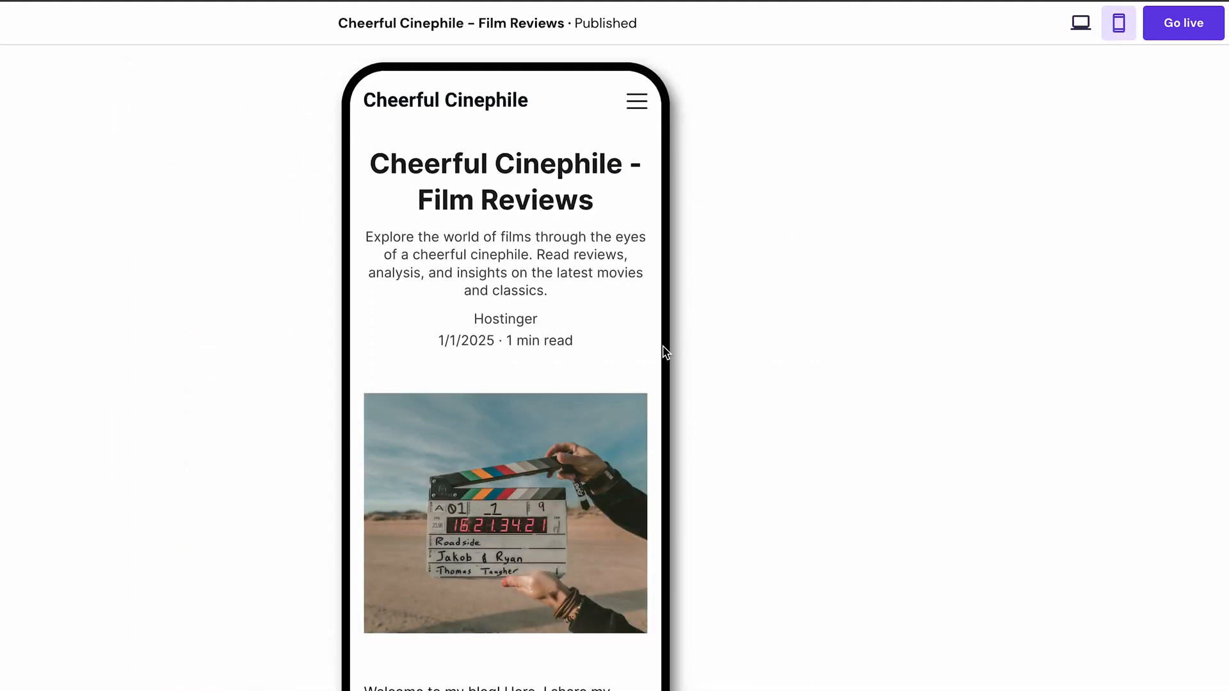
Step: Examine the film reviews post down to the footer in the mobile preview, and switch the preview to the desktop layout
{"action": "scroll", "coordinate": [618, 367], "scroll_direction": "down", "scroll_amount": 6}
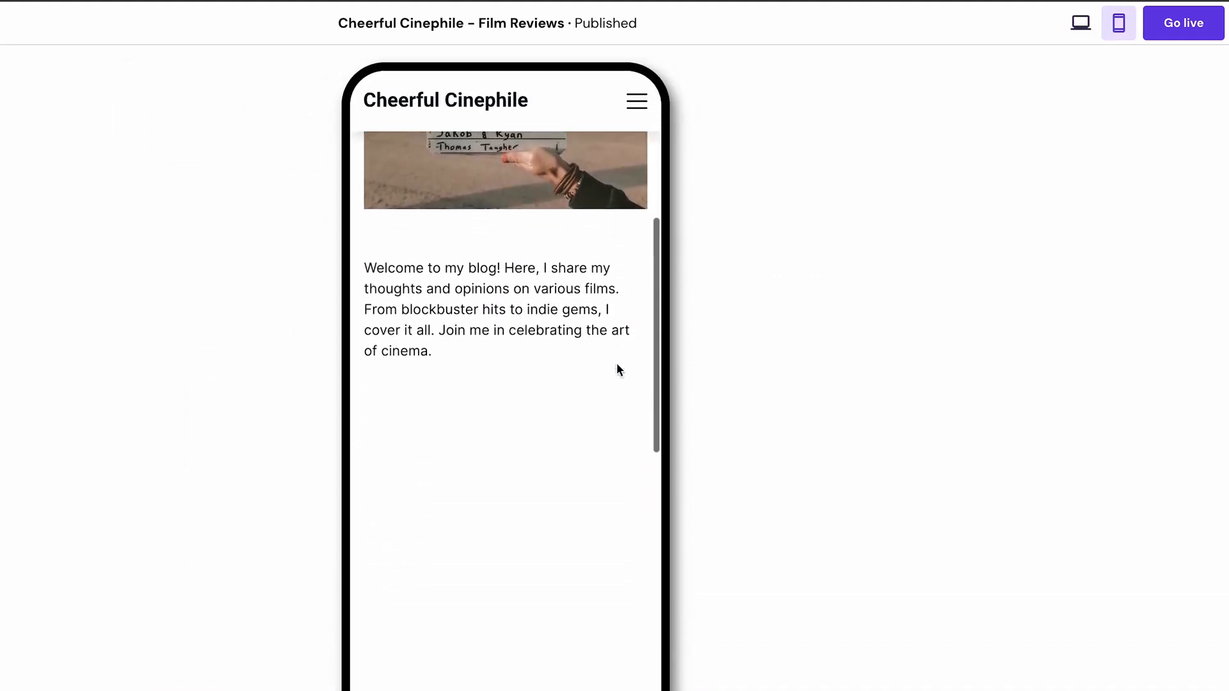
{"action": "scroll", "coordinate": [617, 365], "scroll_direction": "down", "scroll_amount": 8}
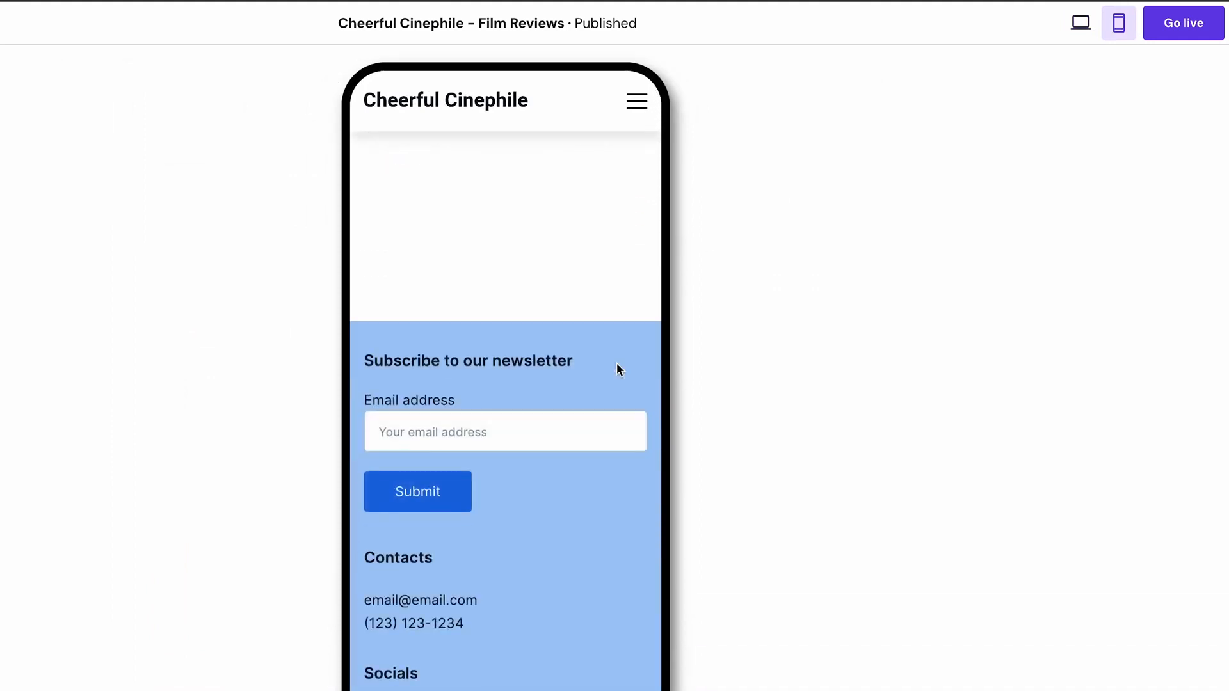
{"action": "scroll", "coordinate": [618, 366], "scroll_direction": "up", "scroll_amount": 12}
{"action": "left_click", "coordinate": [1079, 25]}
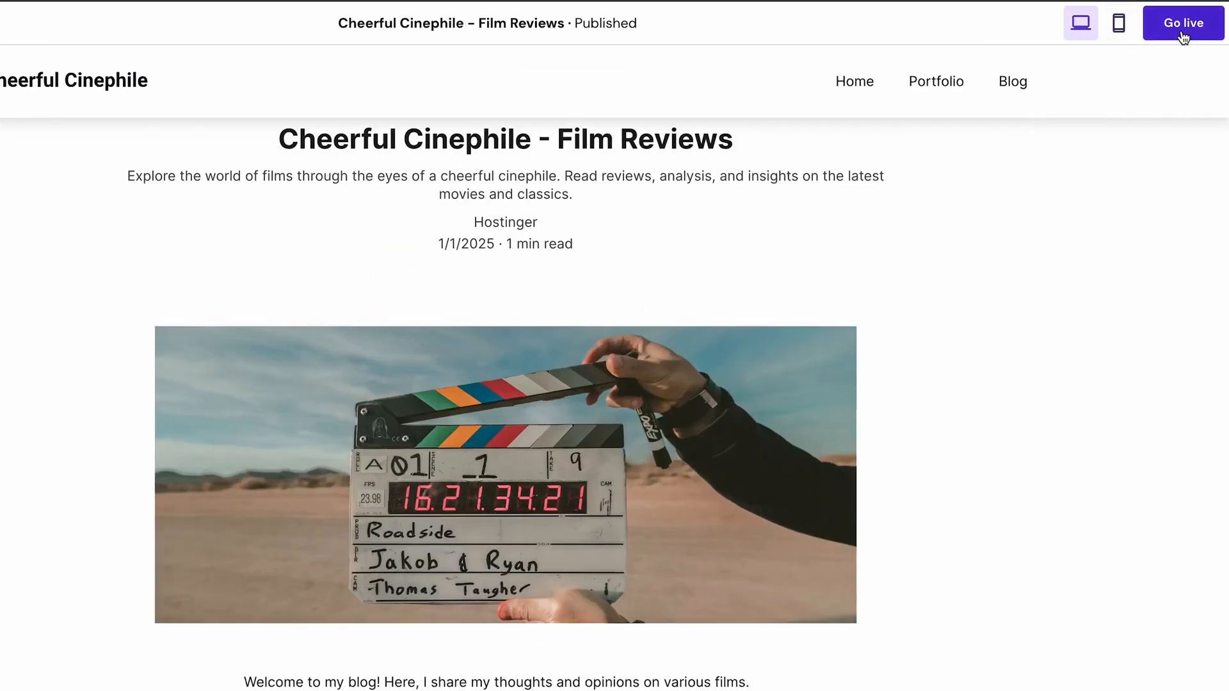
Step: Return from the preview to the editor, check the autosave and backup information, and publish the website
{"action": "left_click", "coordinate": [1183, 37]}
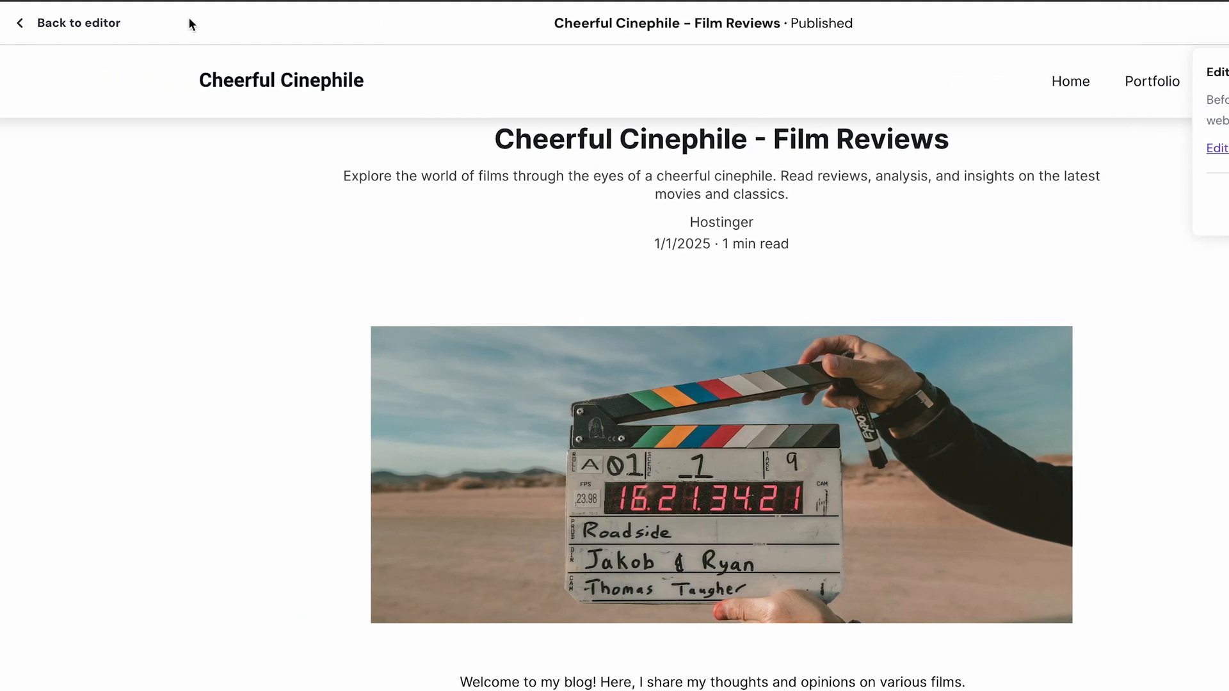
{"action": "left_click", "coordinate": [92, 26]}
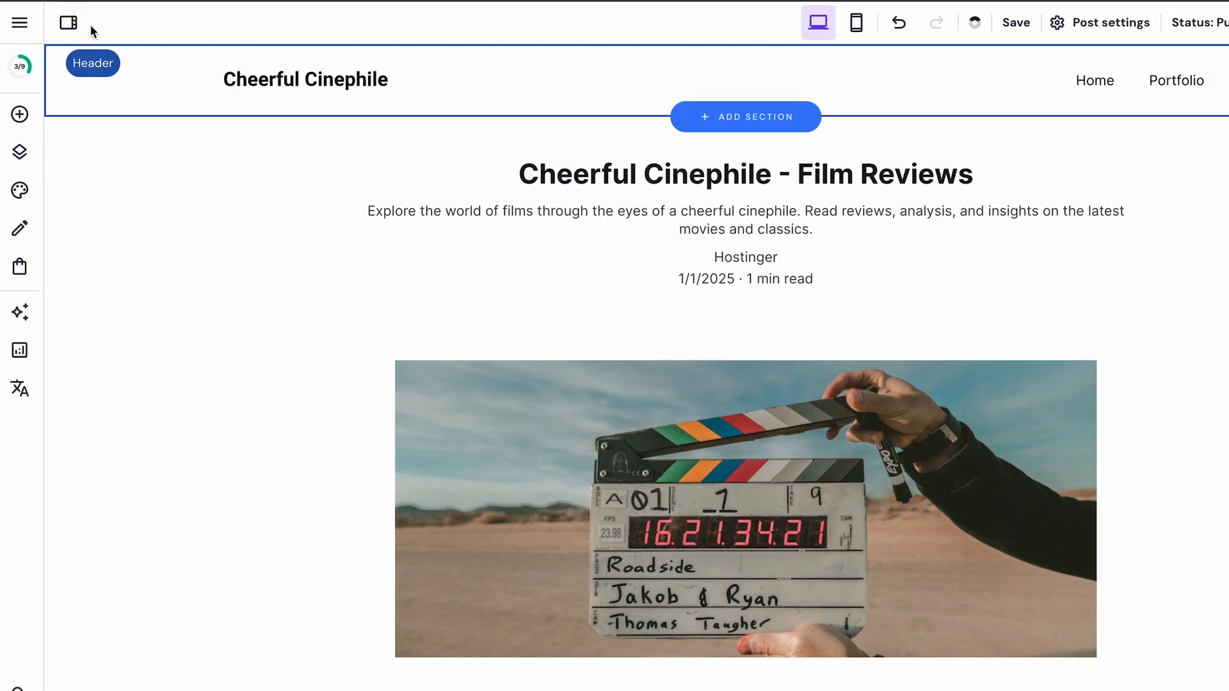
{"action": "mouse_move", "coordinate": [1000, 23]}
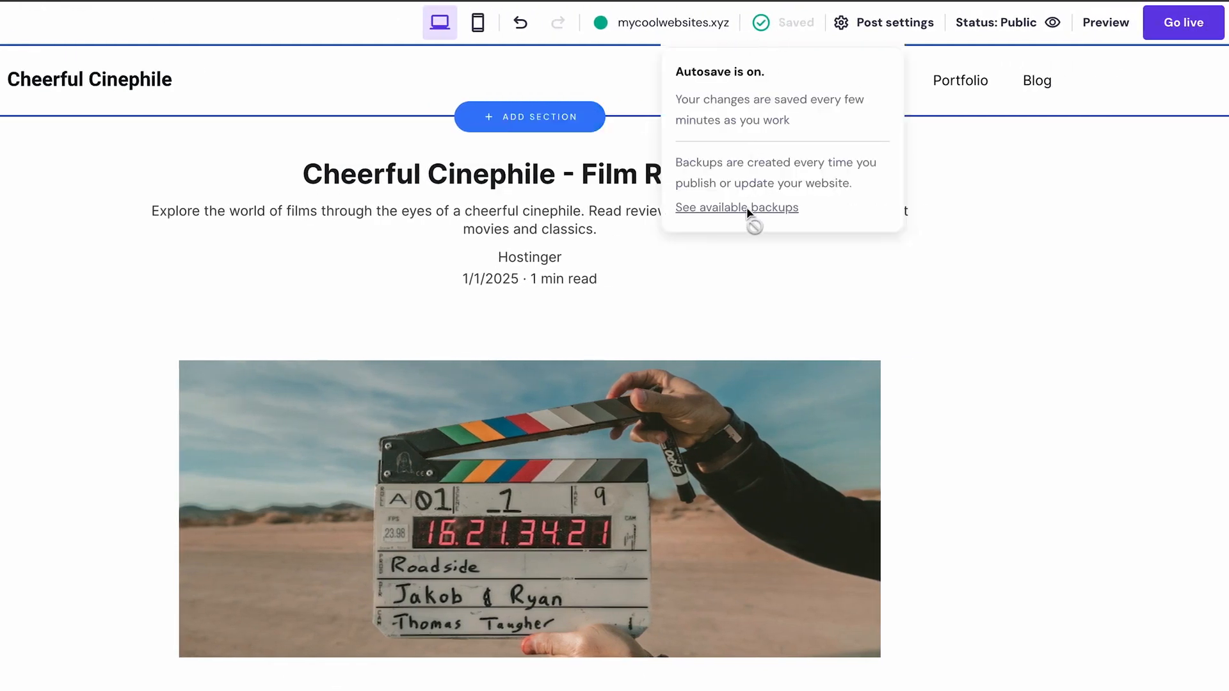
{"action": "left_click", "coordinate": [1173, 27]}
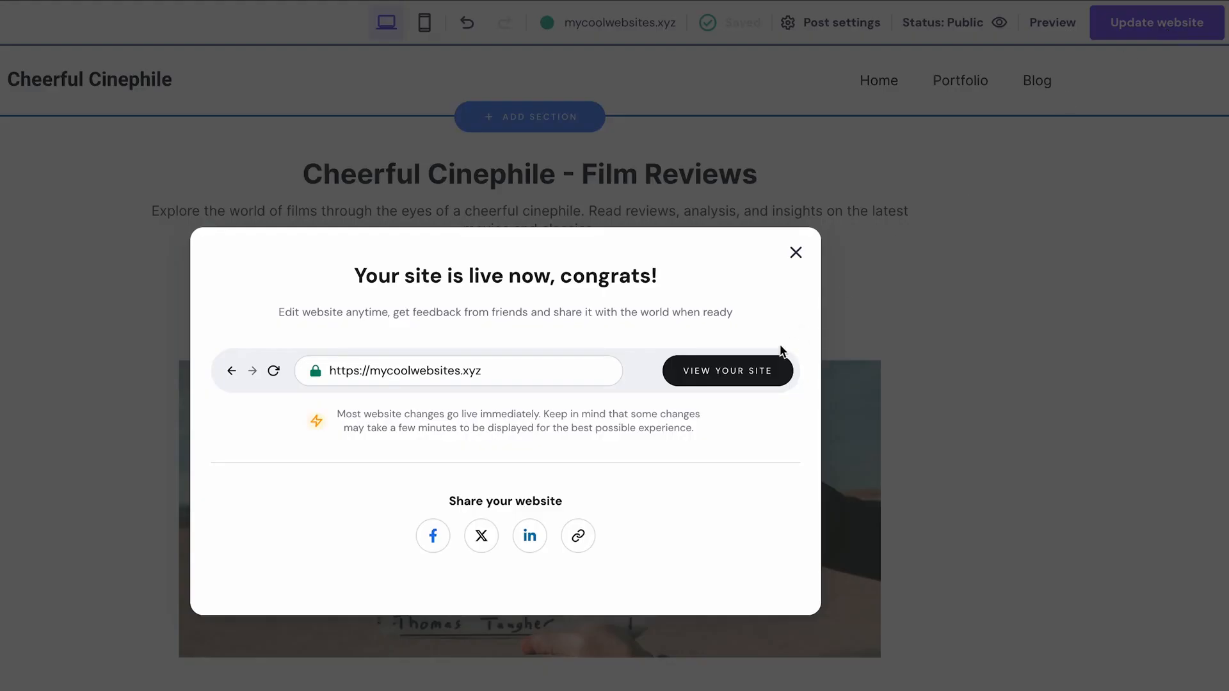
Step: View the live site's home and Blog pages, and push an update of the website from the editor
{"action": "left_click", "coordinate": [747, 380]}
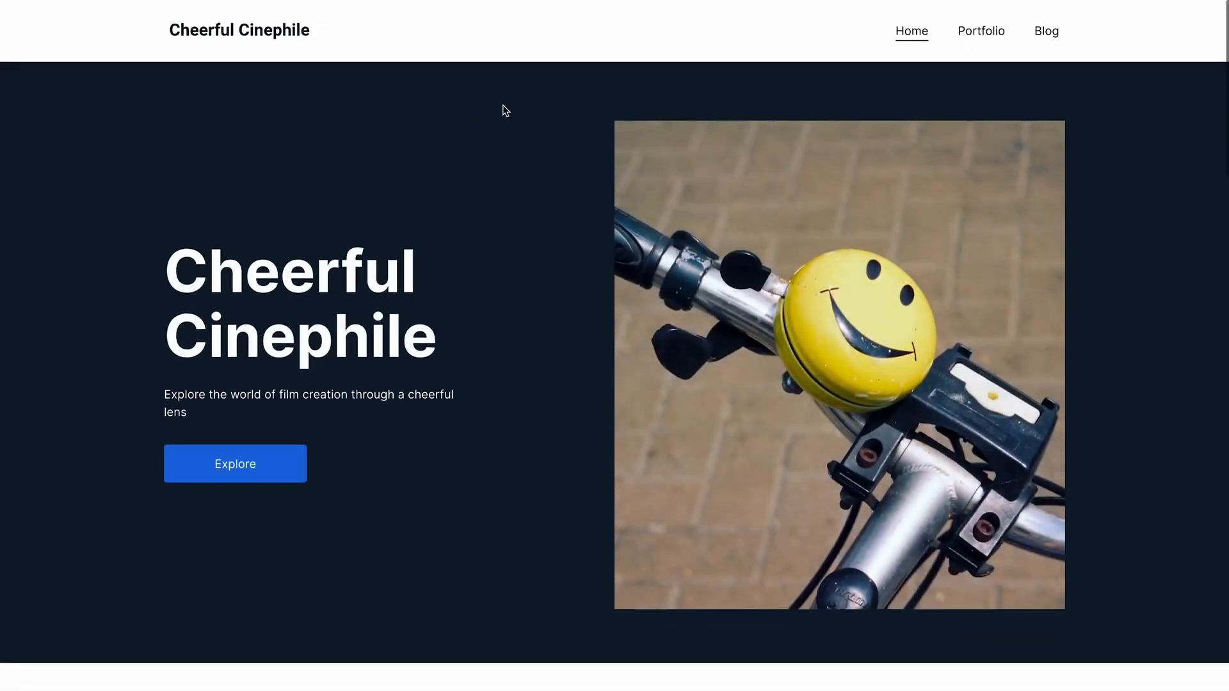
{"action": "left_click", "coordinate": [1049, 32]}
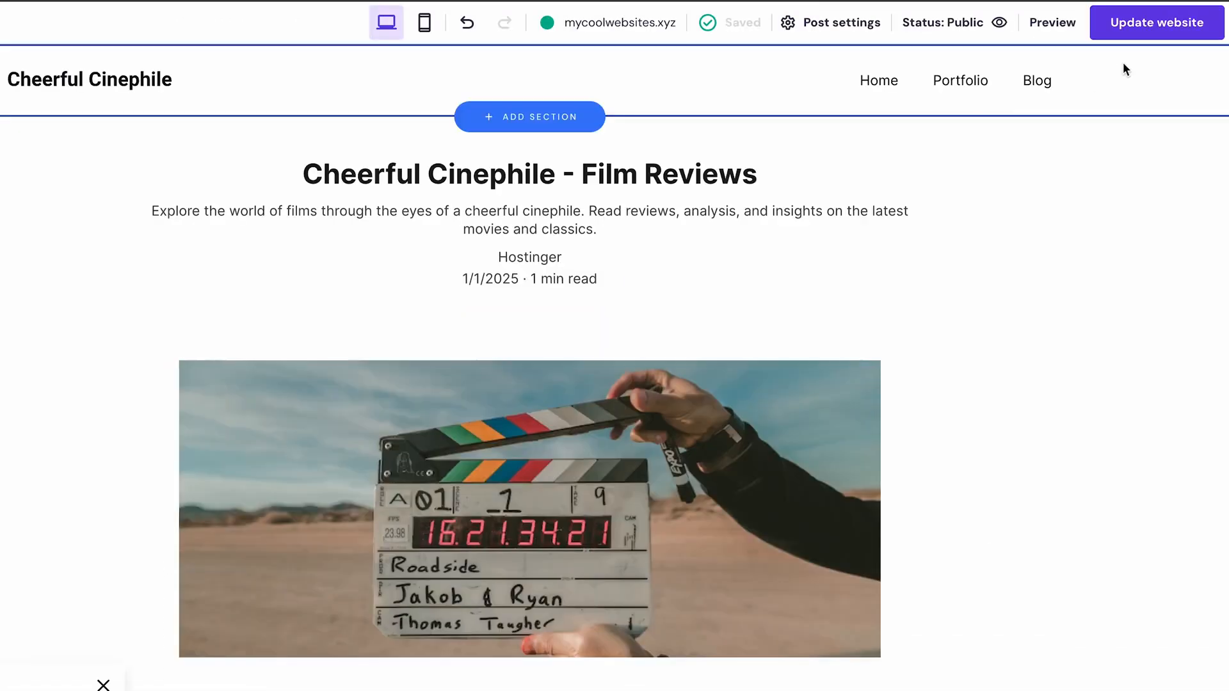
{"action": "left_click", "coordinate": [1136, 30]}
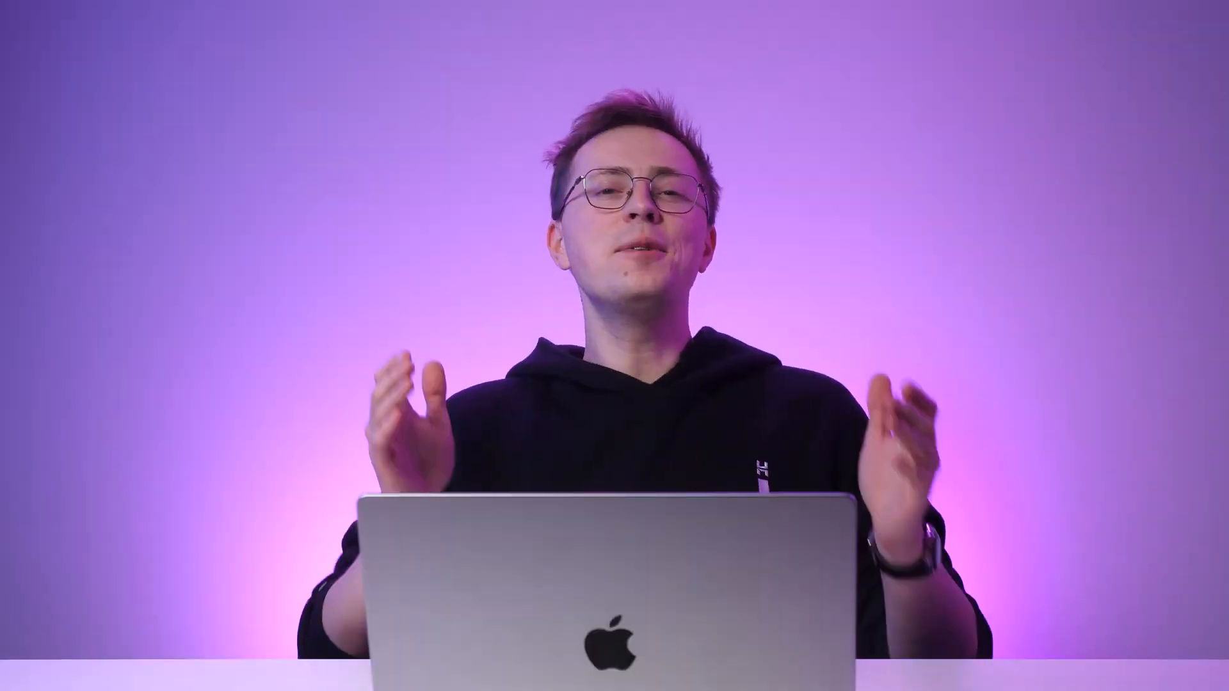